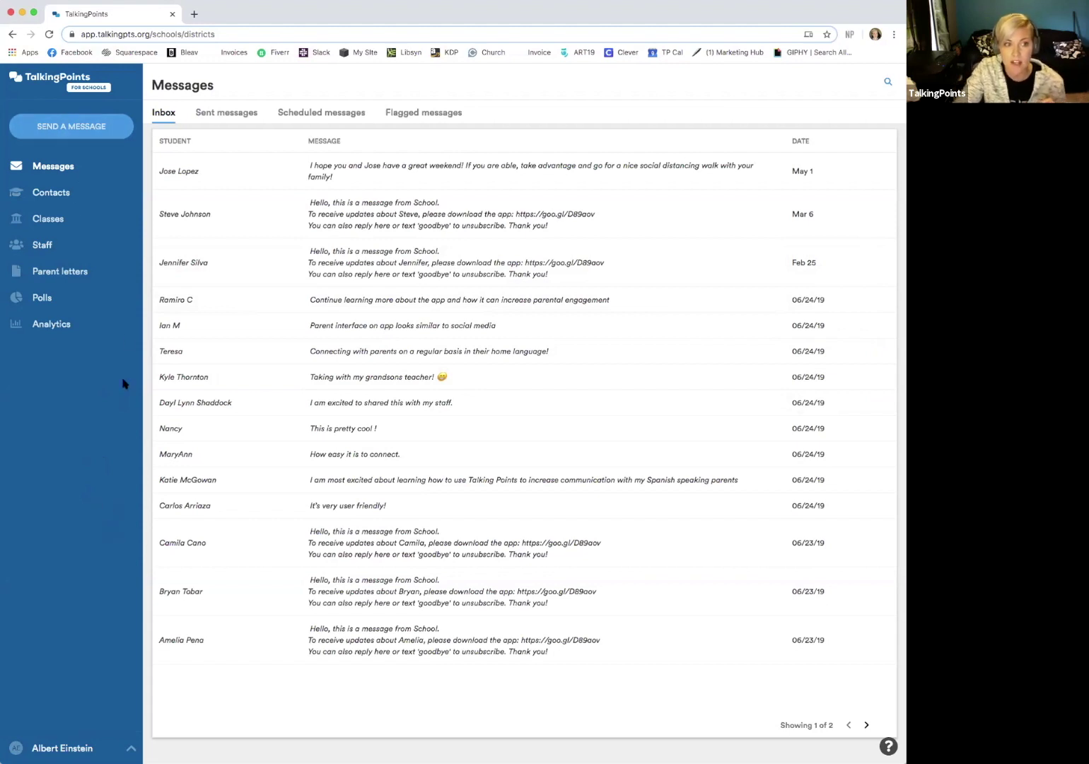
Step: Filter the contacts to unsubscribed ones, view the listed student's conversation and family contact details, and return to the contact list
{"action": "left_click", "coordinate": [46, 195]}
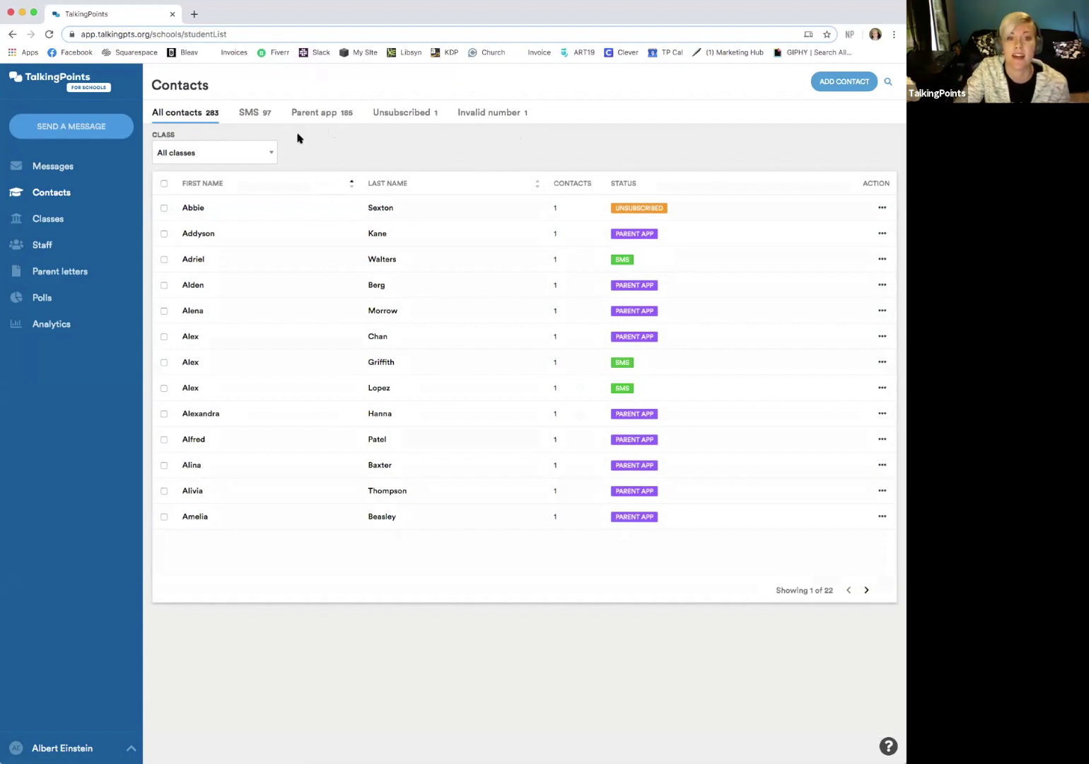
{"action": "left_click", "coordinate": [396, 118]}
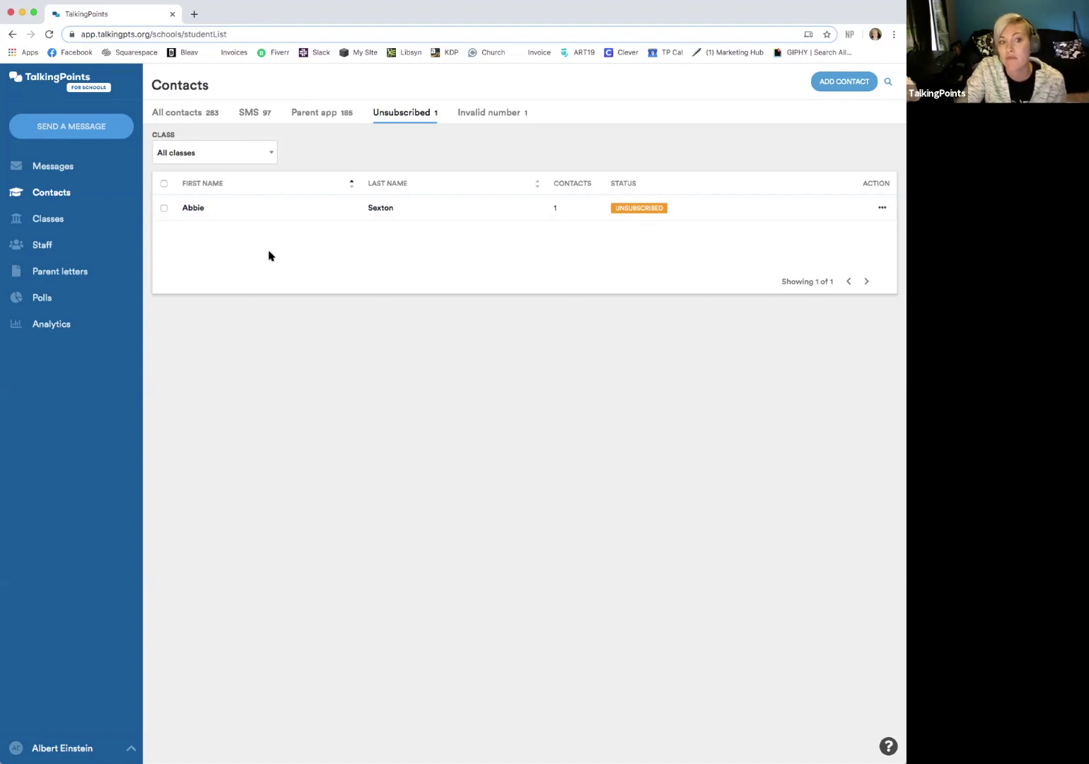
{"action": "left_click", "coordinate": [201, 211]}
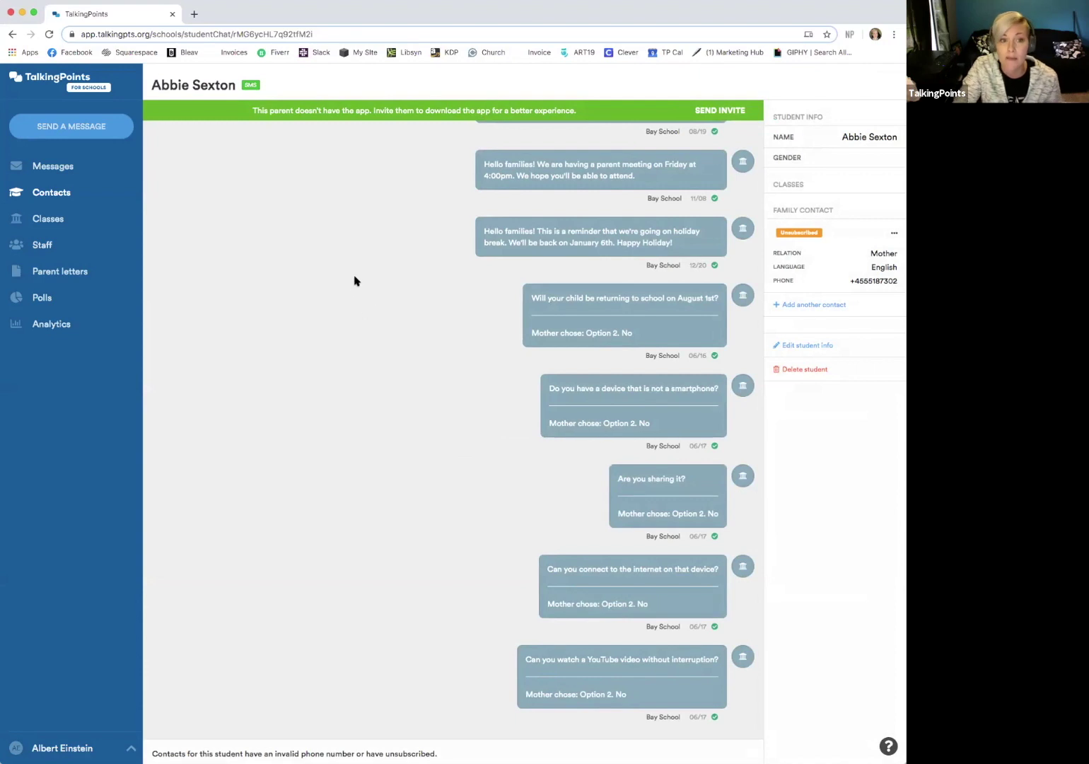
{"action": "left_click", "coordinate": [12, 34]}
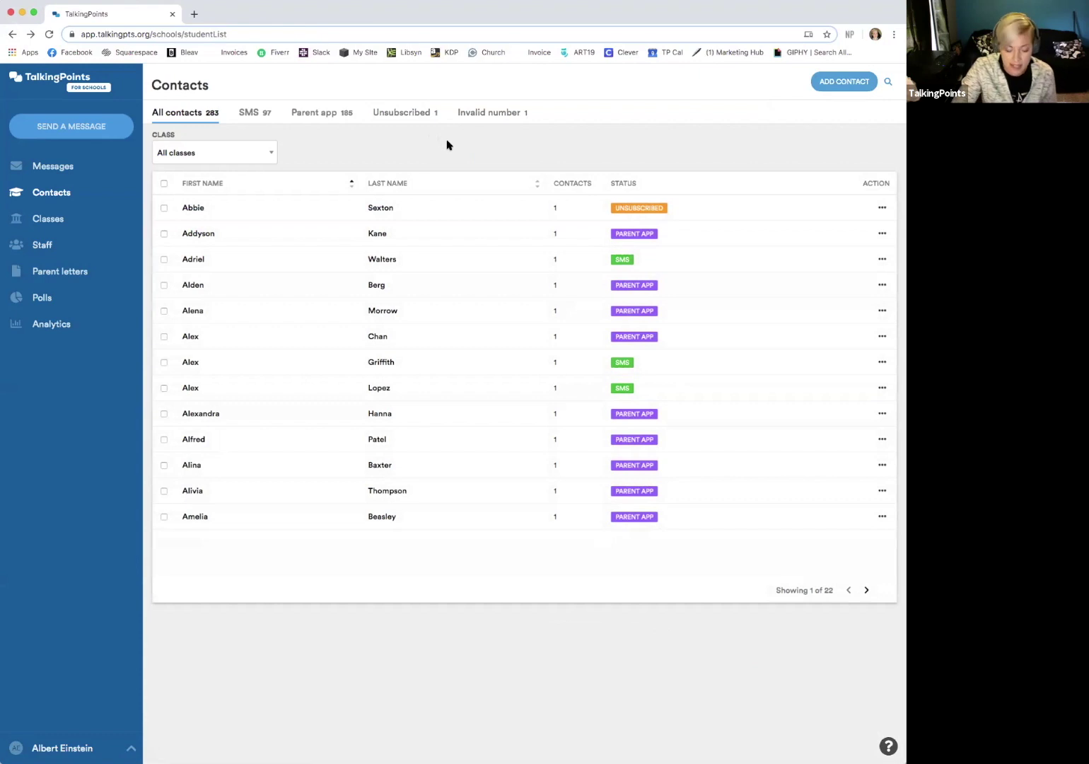
Step: Filter the contacts to invalid numbers, view the listed student's family contact details, and return to the contact list
{"action": "left_click", "coordinate": [498, 113]}
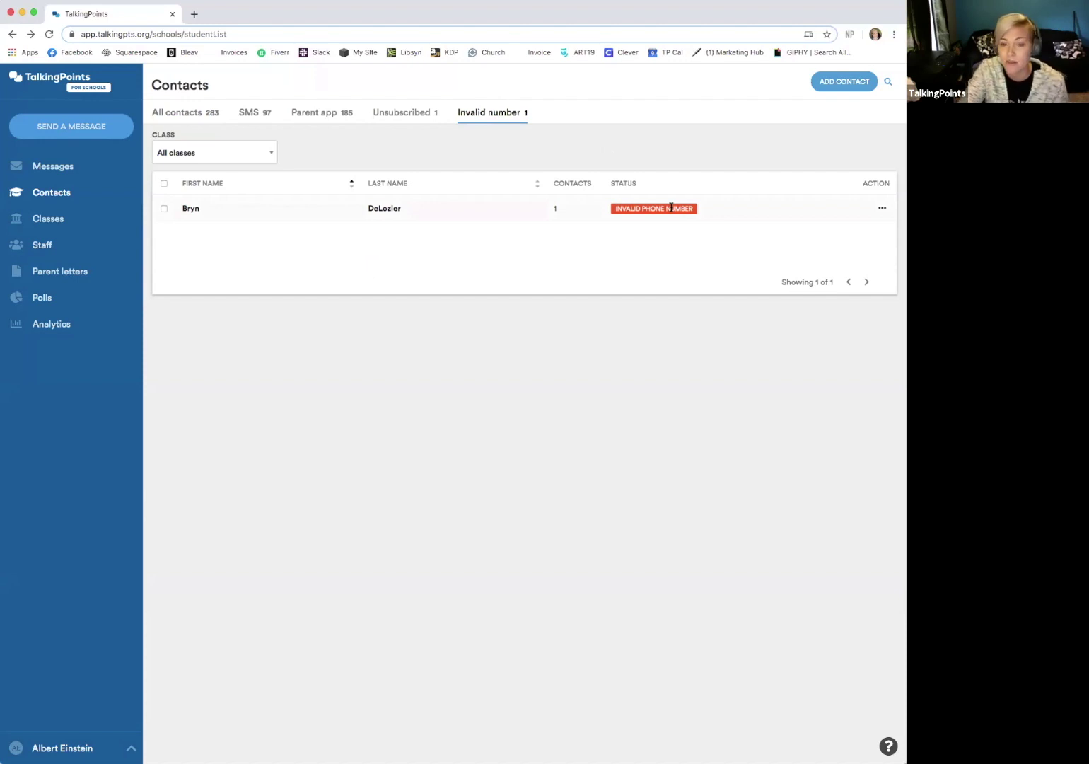
{"action": "left_click", "coordinate": [188, 208]}
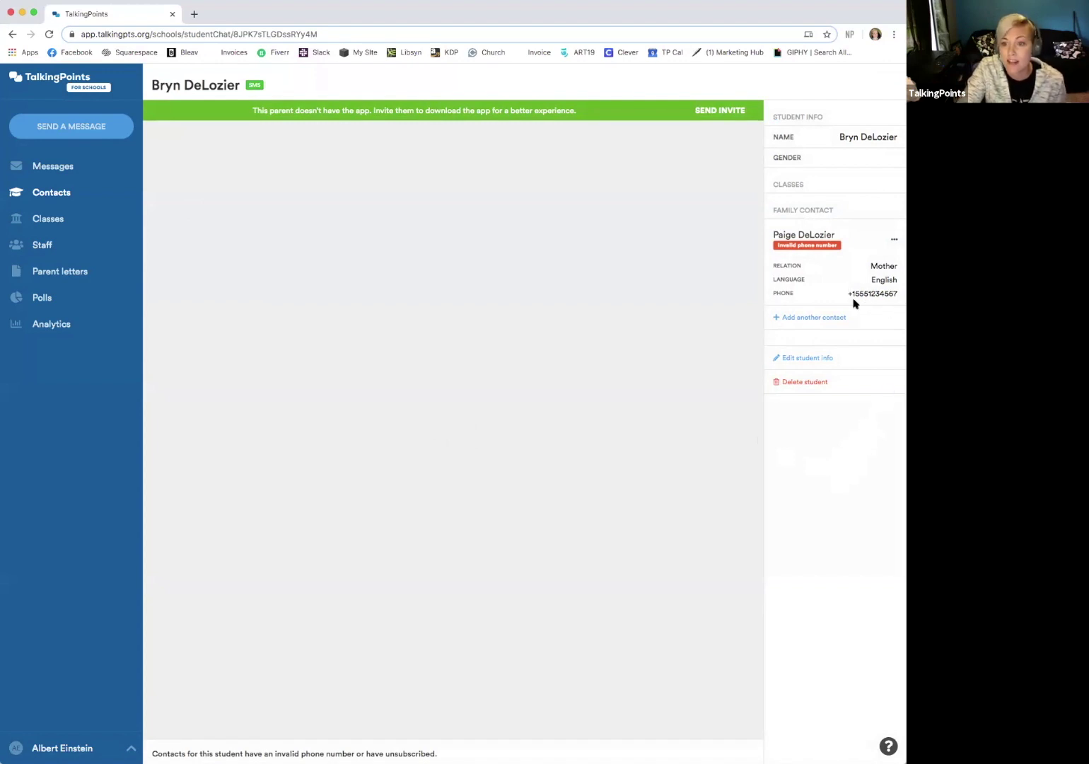
{"action": "left_click", "coordinate": [11, 34]}
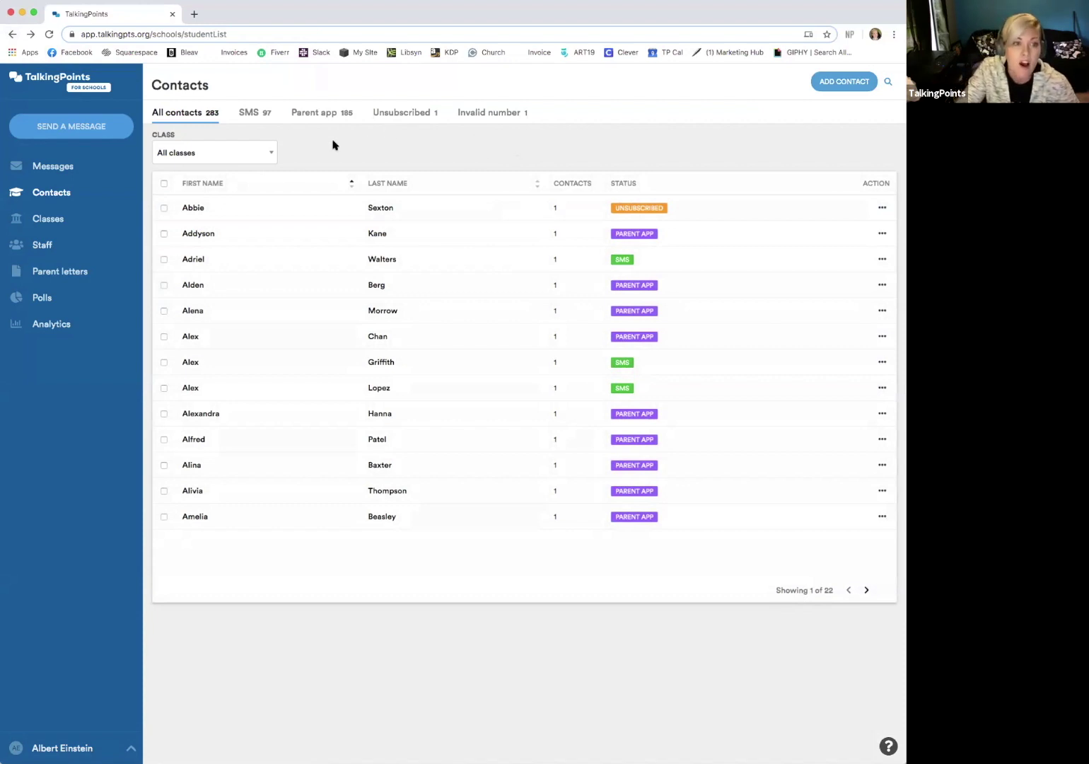
Step: Reopen the unsubscribed student's record from the full contact list and review the message history
{"action": "left_click", "coordinate": [195, 208]}
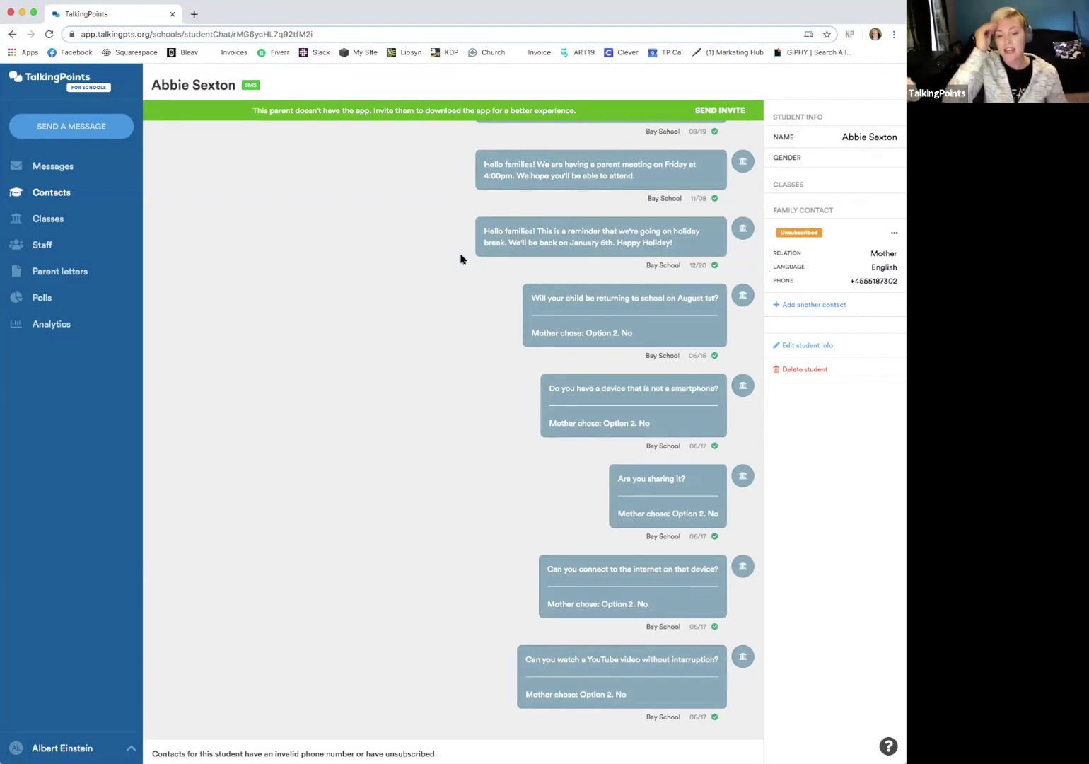
{"action": "scroll", "coordinate": [453, 258], "scroll_direction": "up", "scroll_amount": 1}
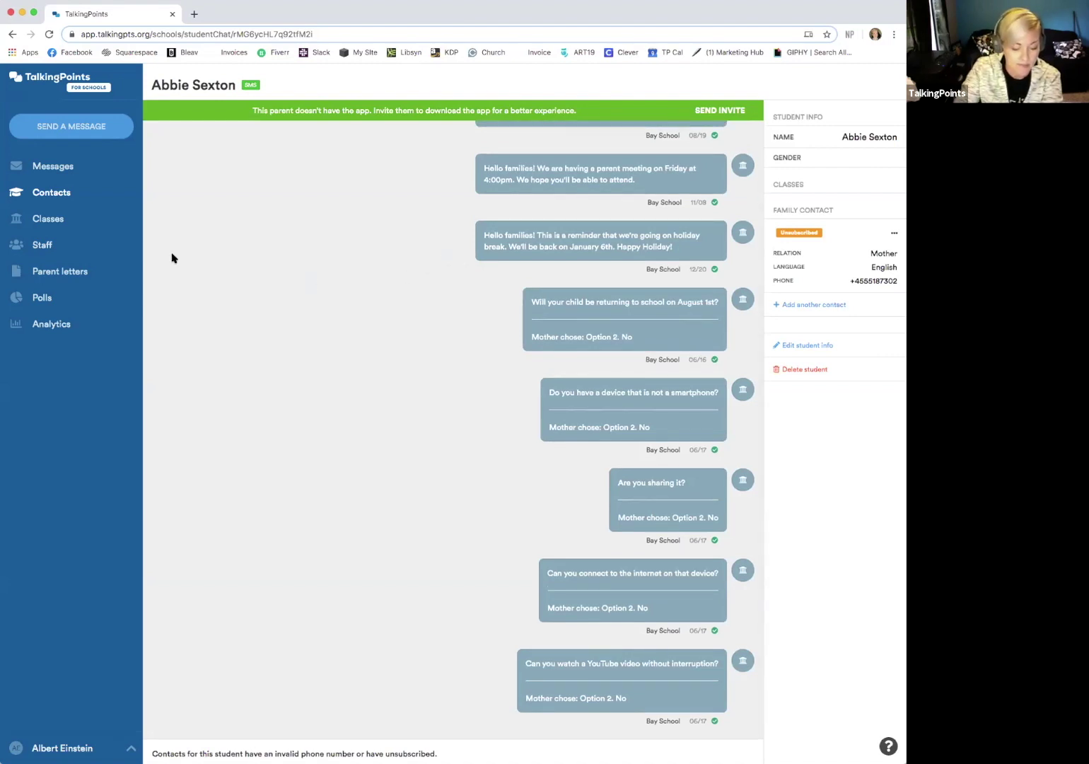
Step: Open the general analytics and examine the language, platform, valid phone number and subscribed family charts
{"action": "left_click", "coordinate": [47, 324]}
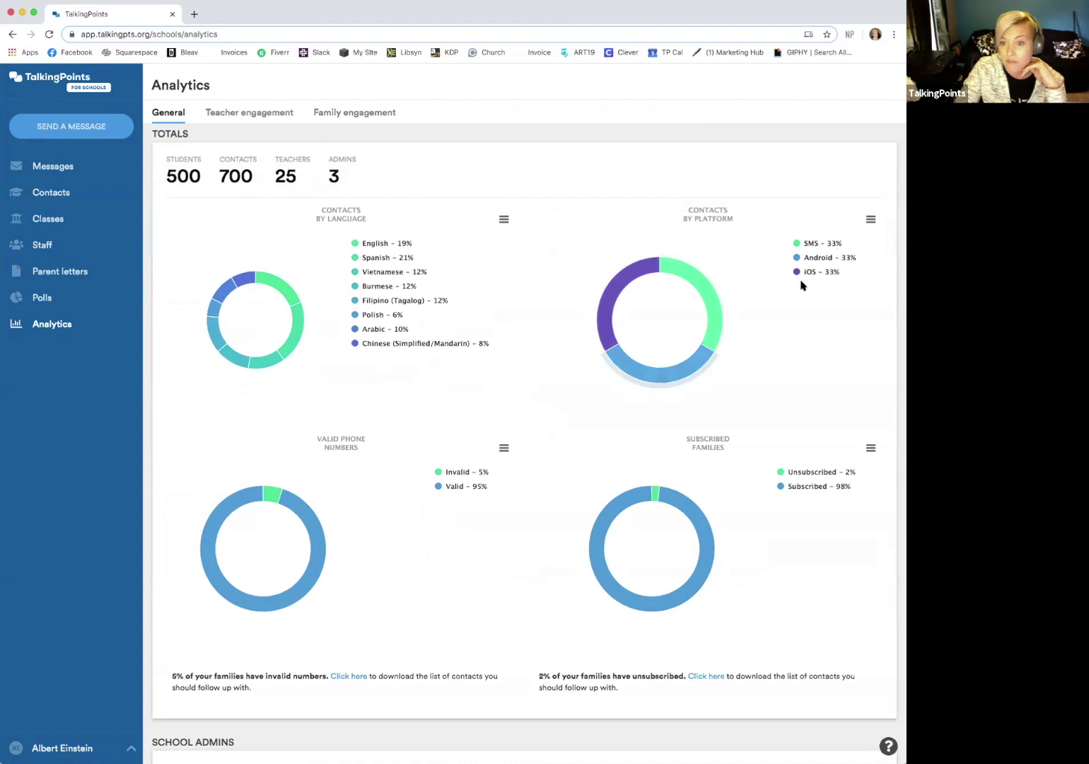
{"action": "scroll", "coordinate": [556, 433], "scroll_direction": "down", "scroll_amount": 2}
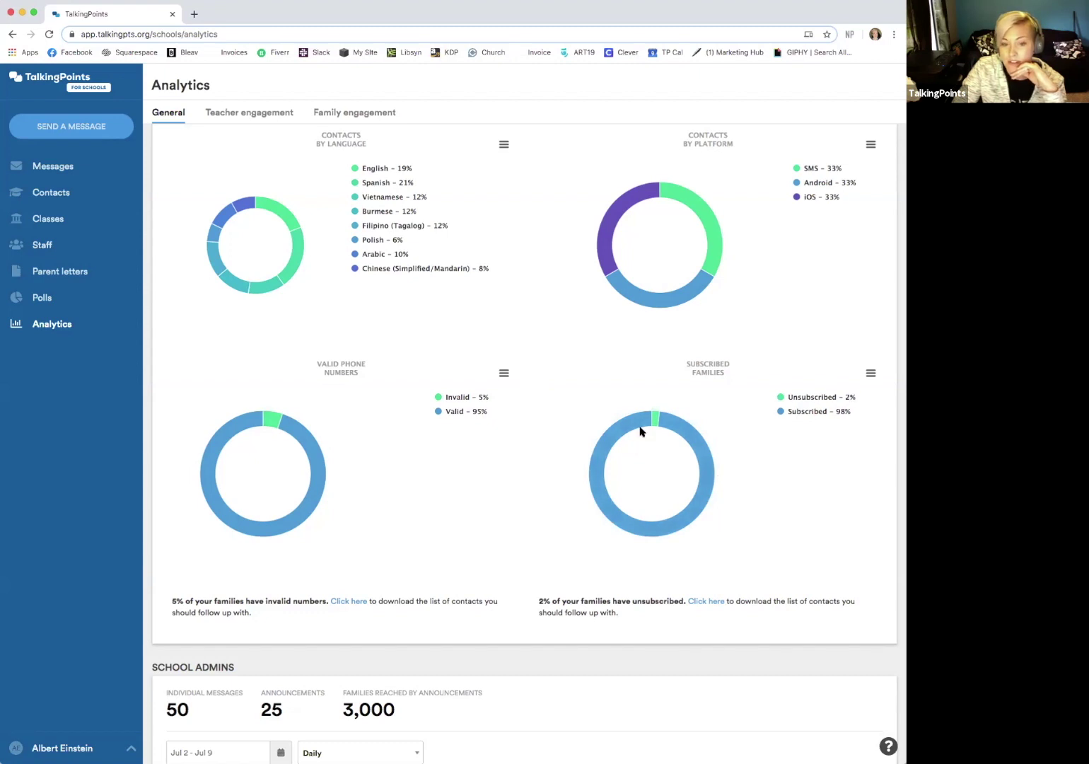
{"action": "mouse_move", "coordinate": [648, 425]}
{"action": "mouse_move", "coordinate": [607, 435]}
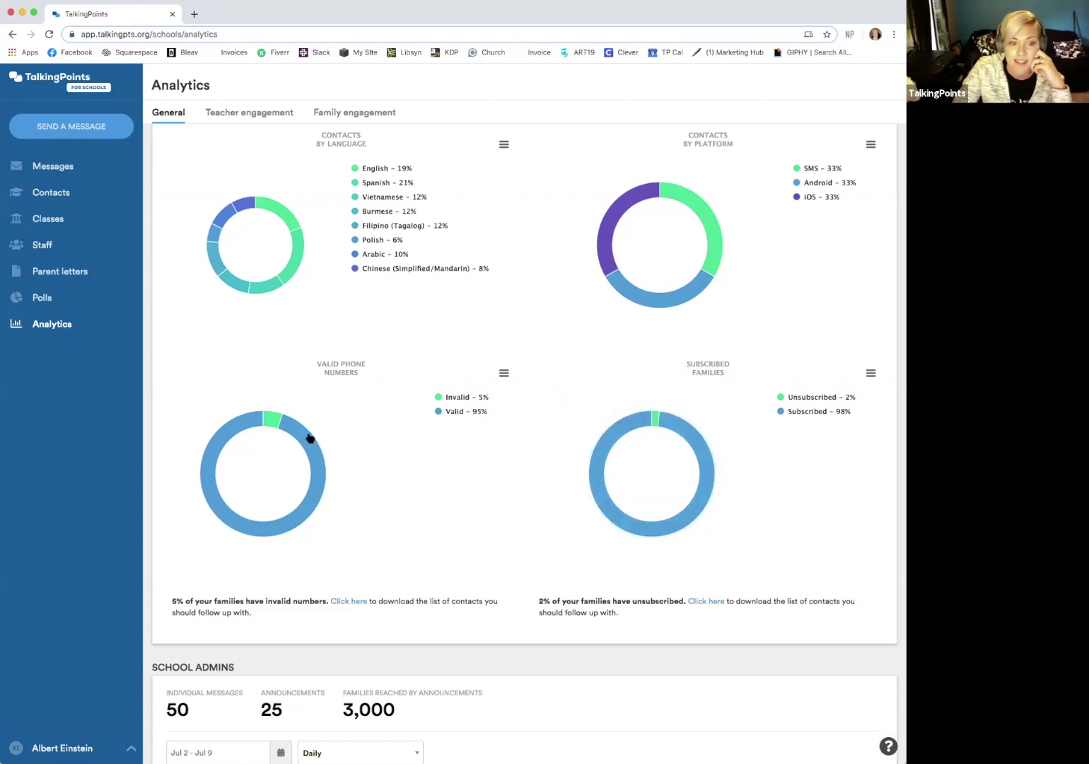
{"action": "mouse_move", "coordinate": [308, 438]}
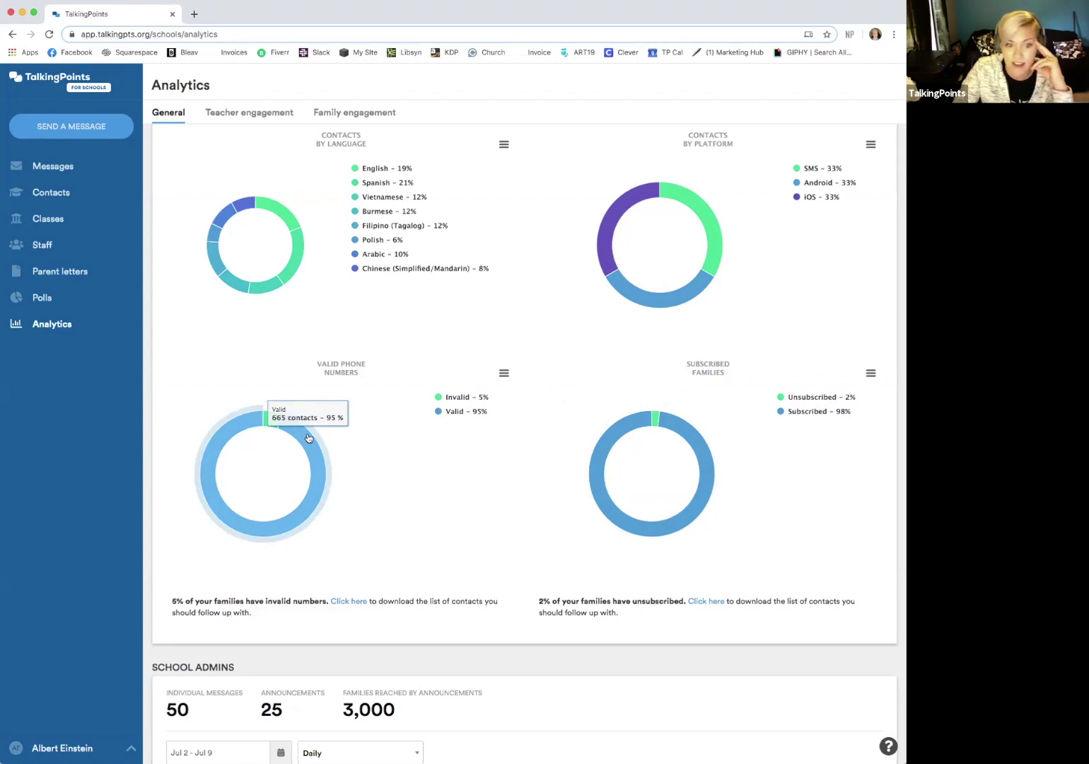
{"action": "scroll", "coordinate": [460, 502], "scroll_direction": "up", "scroll_amount": 2}
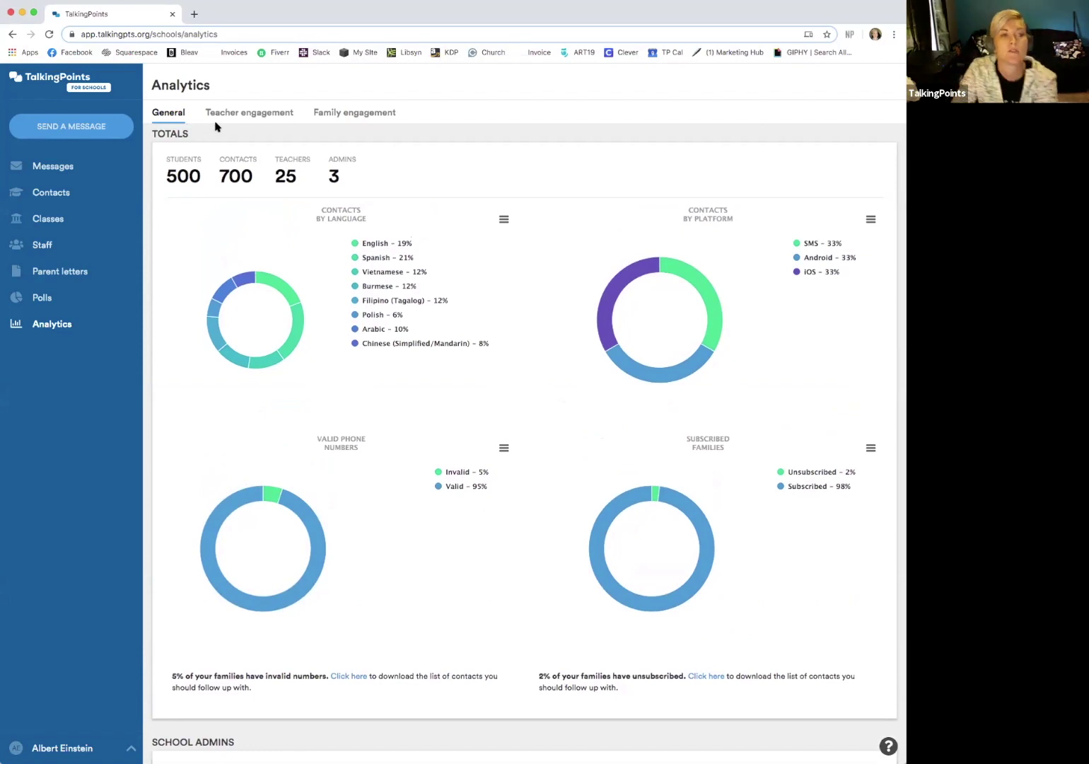
Step: View the teacher engagement analytics and inspect the messages and announcements sent by individual teachers
{"action": "left_click", "coordinate": [233, 115]}
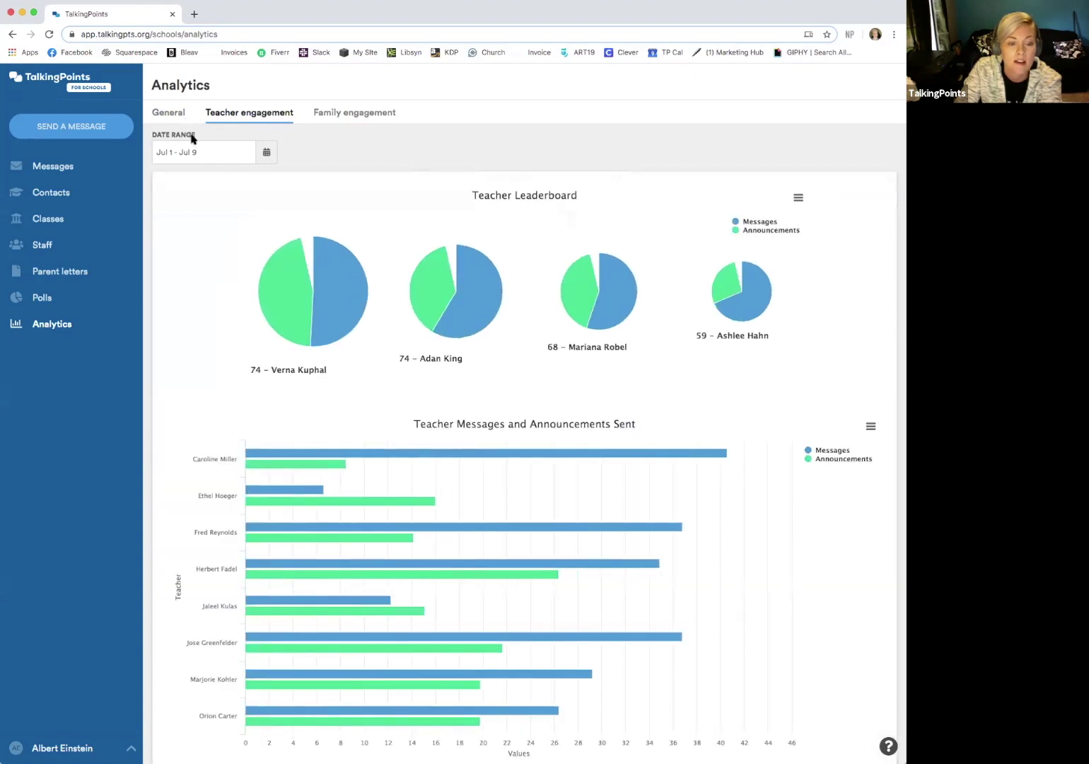
{"action": "scroll", "coordinate": [207, 319], "scroll_direction": "down", "scroll_amount": 1}
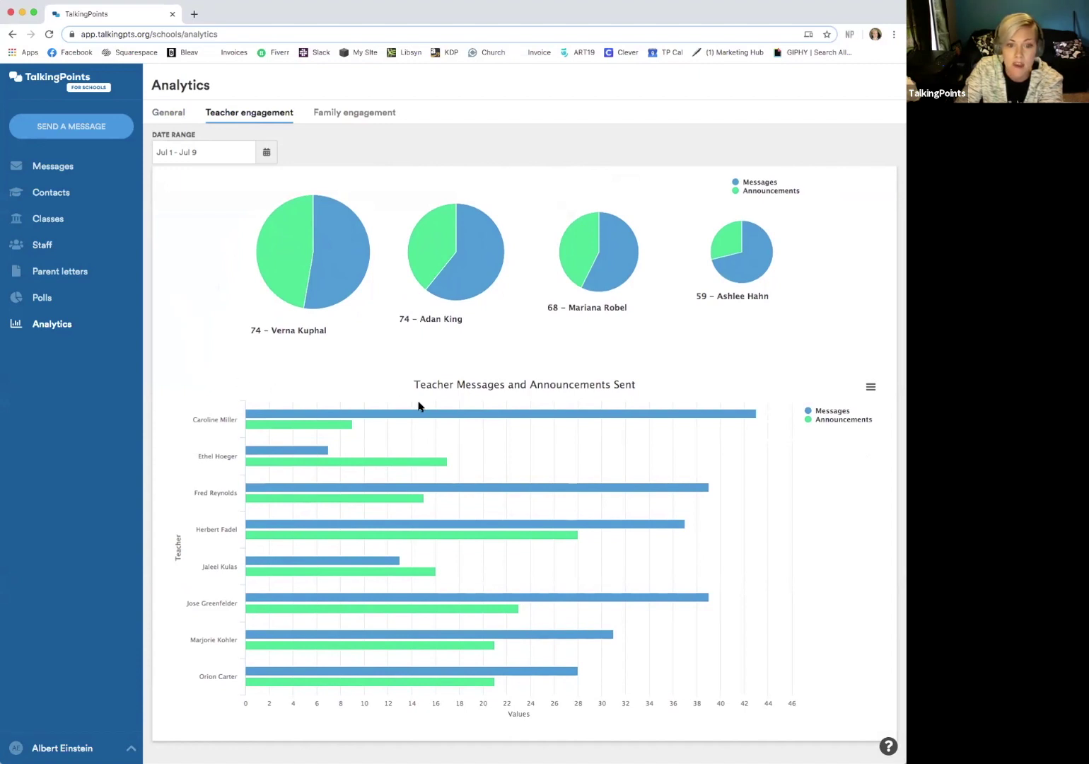
{"action": "mouse_move", "coordinate": [420, 415]}
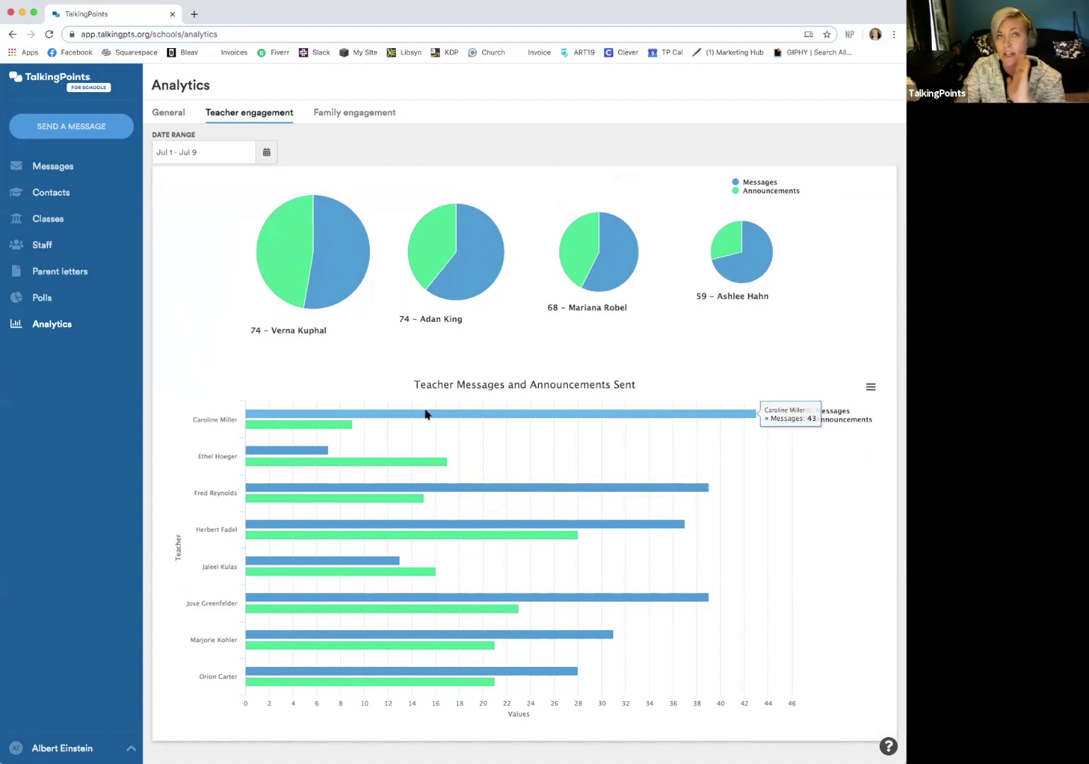
{"action": "mouse_move", "coordinate": [346, 429]}
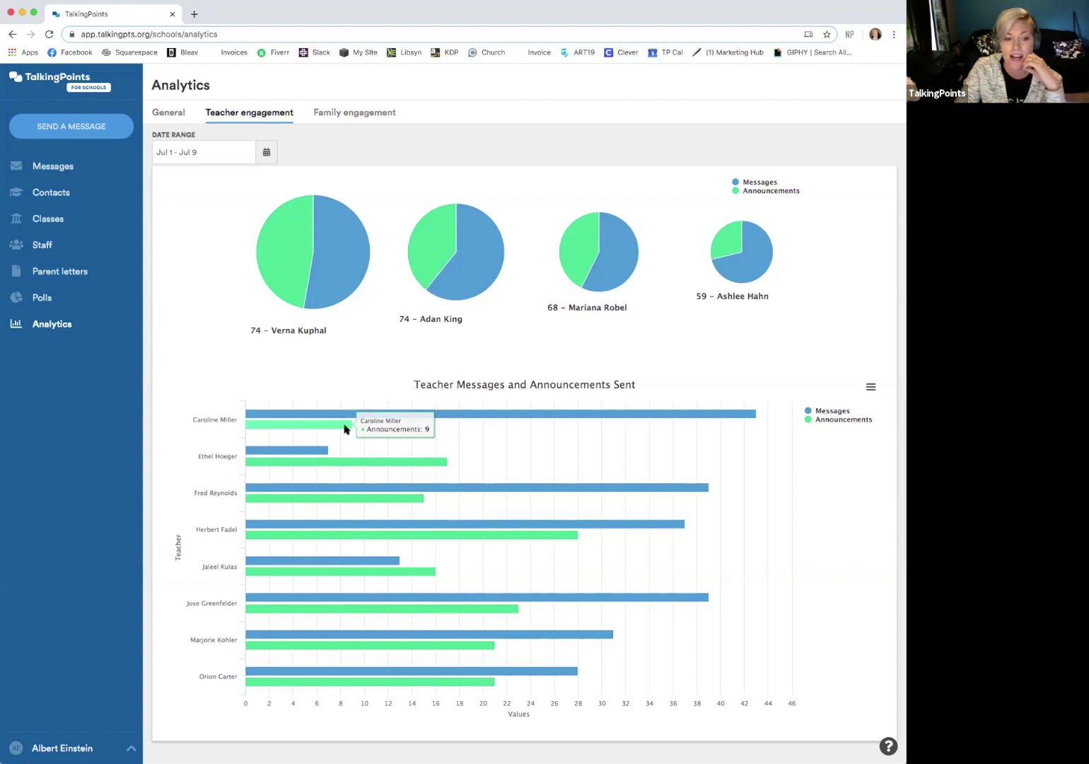
{"action": "mouse_move", "coordinate": [312, 463]}
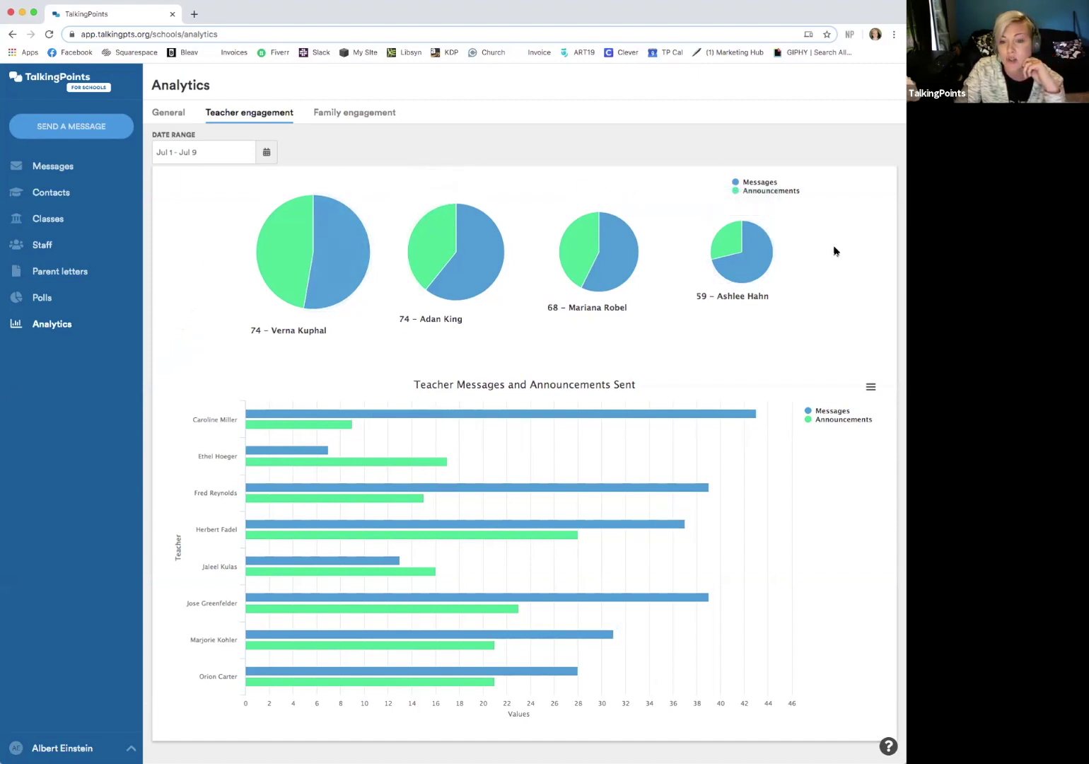
Step: Check the image download options for the Contacts by Language and Contacts by Platform charts in the general analytics
{"action": "left_click", "coordinate": [871, 387]}
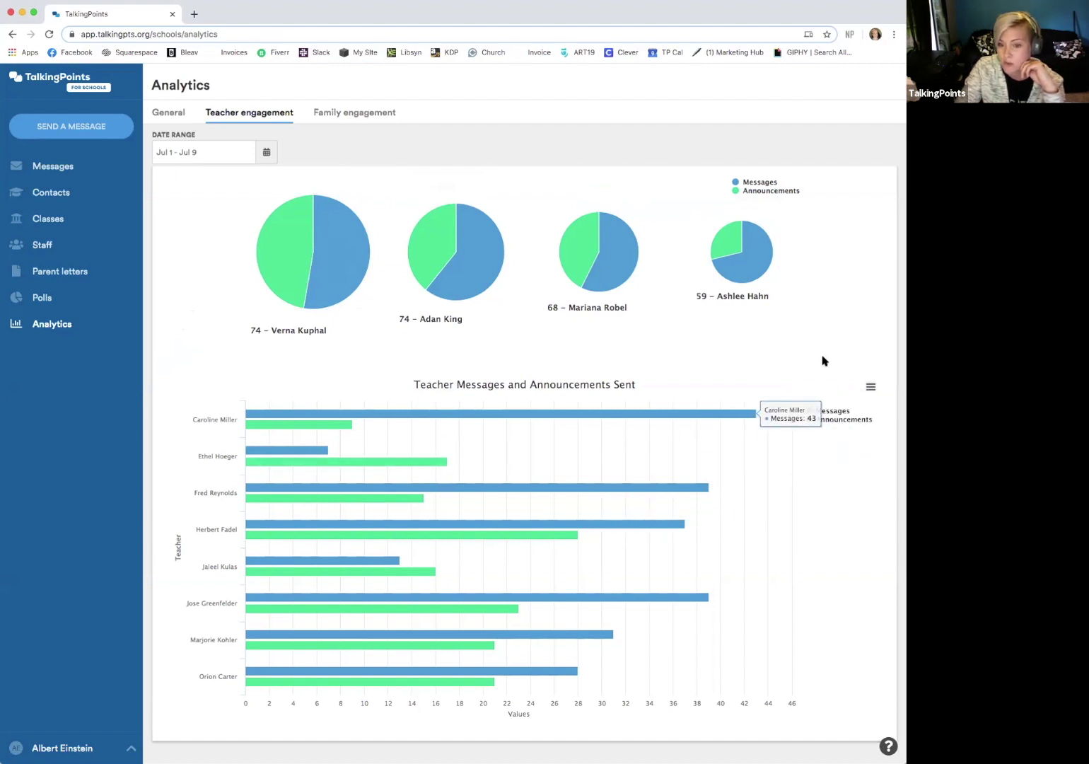
{"action": "left_click", "coordinate": [186, 110]}
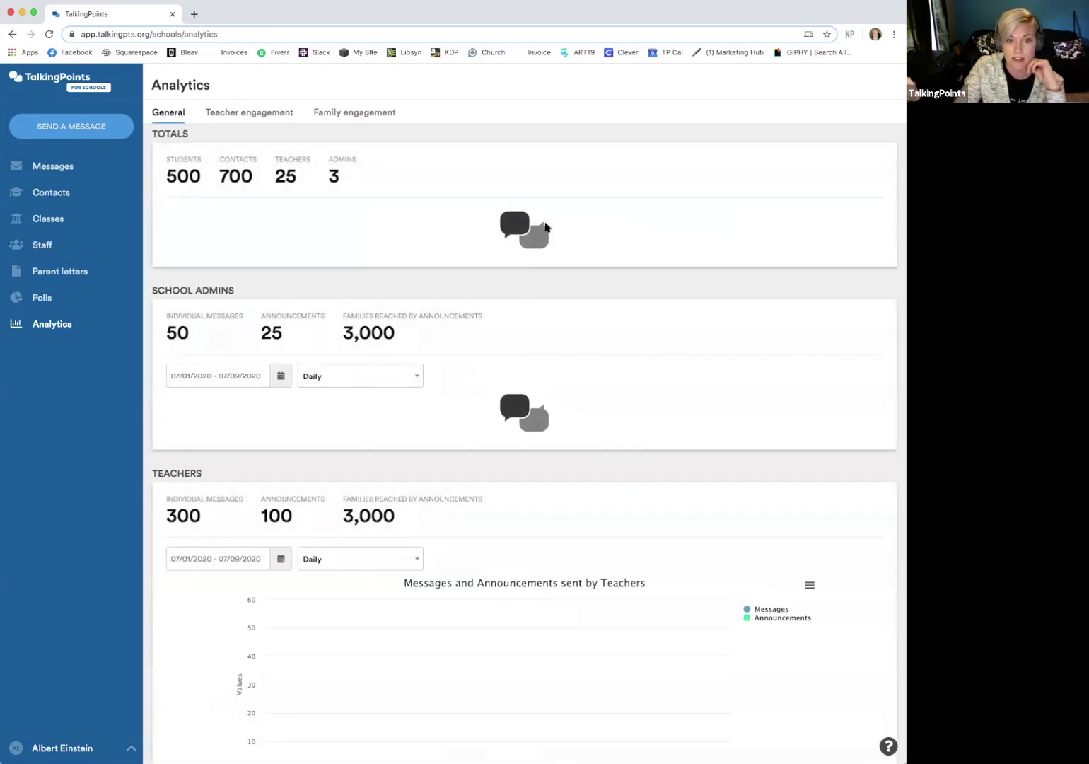
{"action": "left_click", "coordinate": [504, 220]}
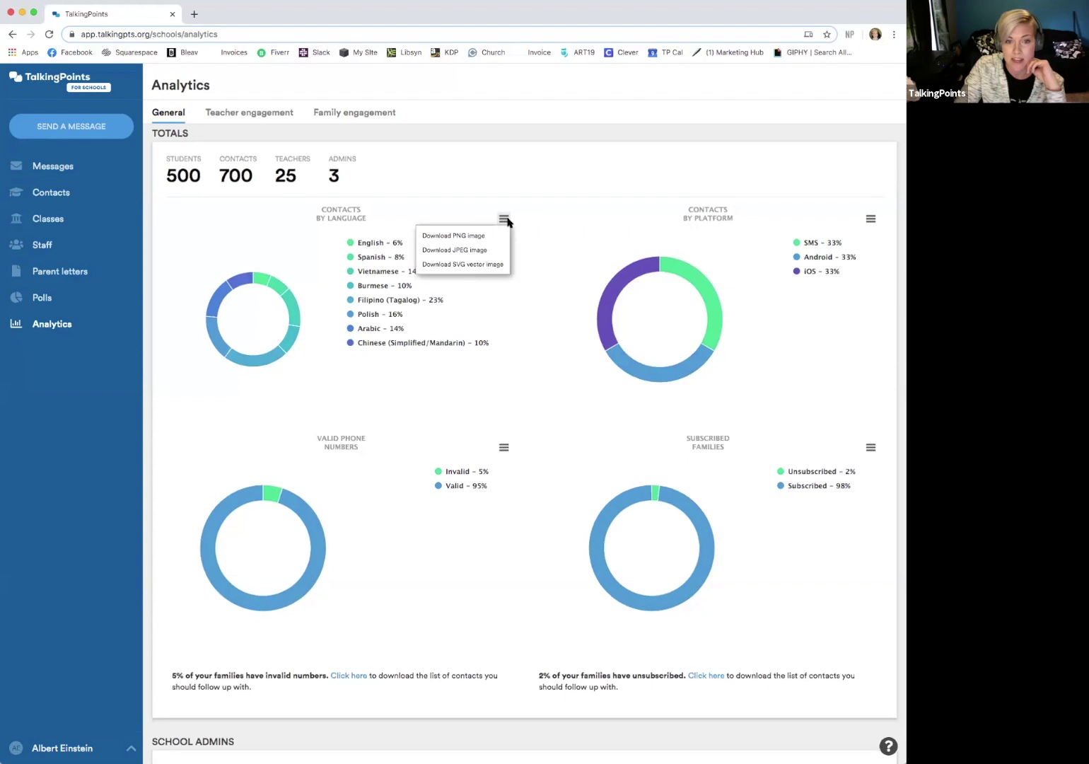
{"action": "left_click", "coordinate": [870, 219]}
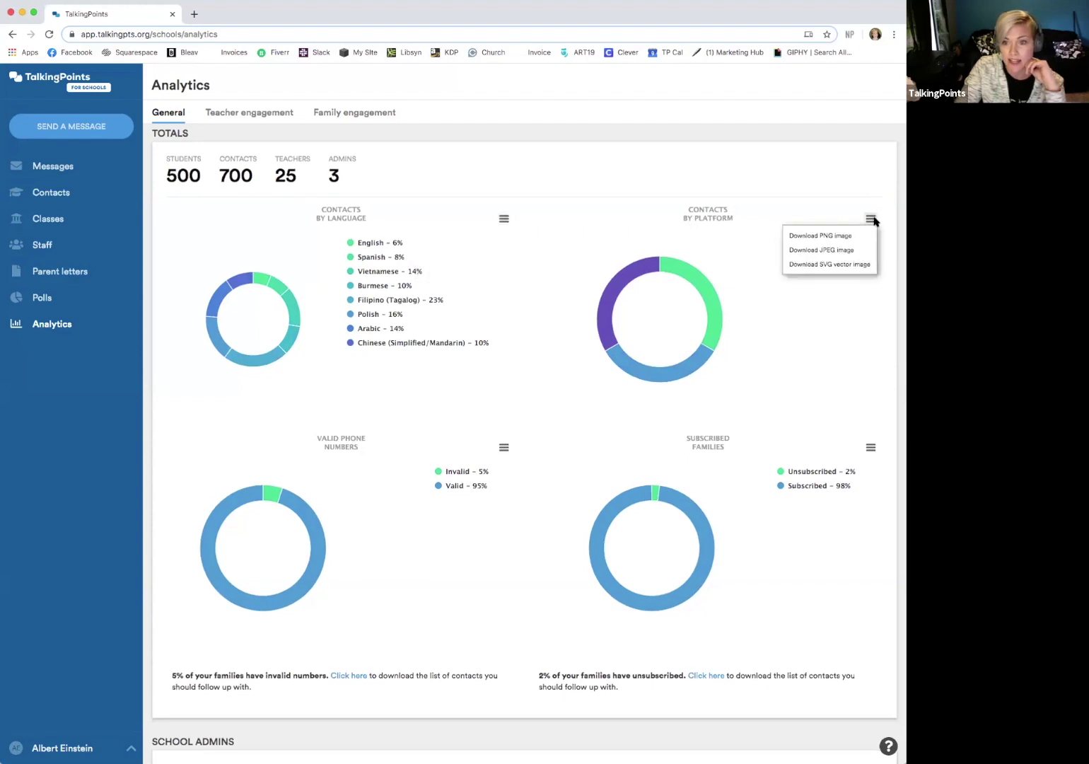
Step: Return to the teacher engagement analytics and inspect the message share of the first teacher on the Teacher Leaderboard
{"action": "left_click", "coordinate": [244, 114]}
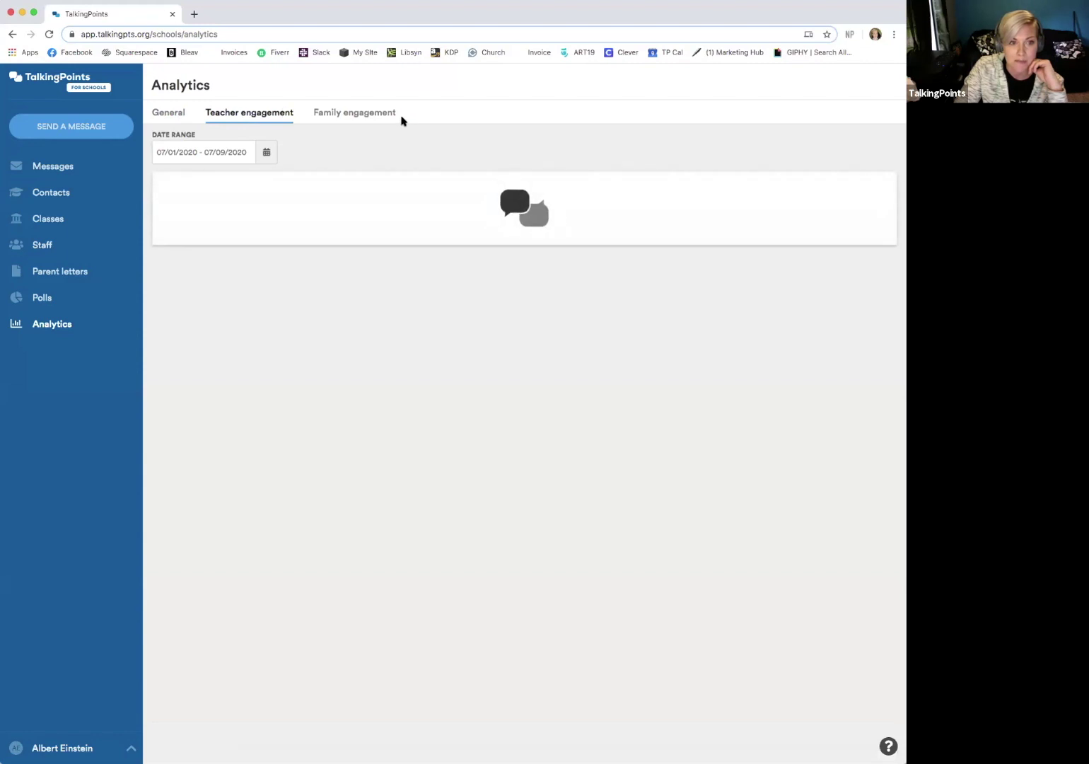
{"action": "scroll", "coordinate": [688, 376], "scroll_direction": "down", "scroll_amount": 2}
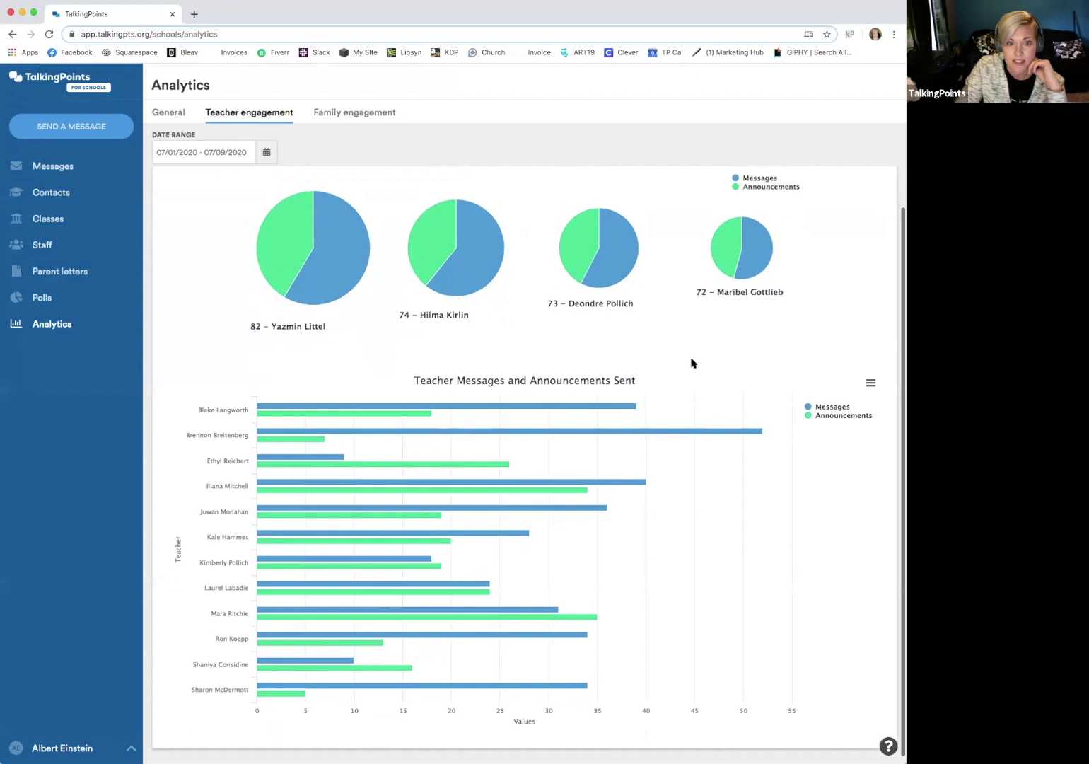
{"action": "scroll", "coordinate": [691, 362], "scroll_direction": "up", "scroll_amount": 2}
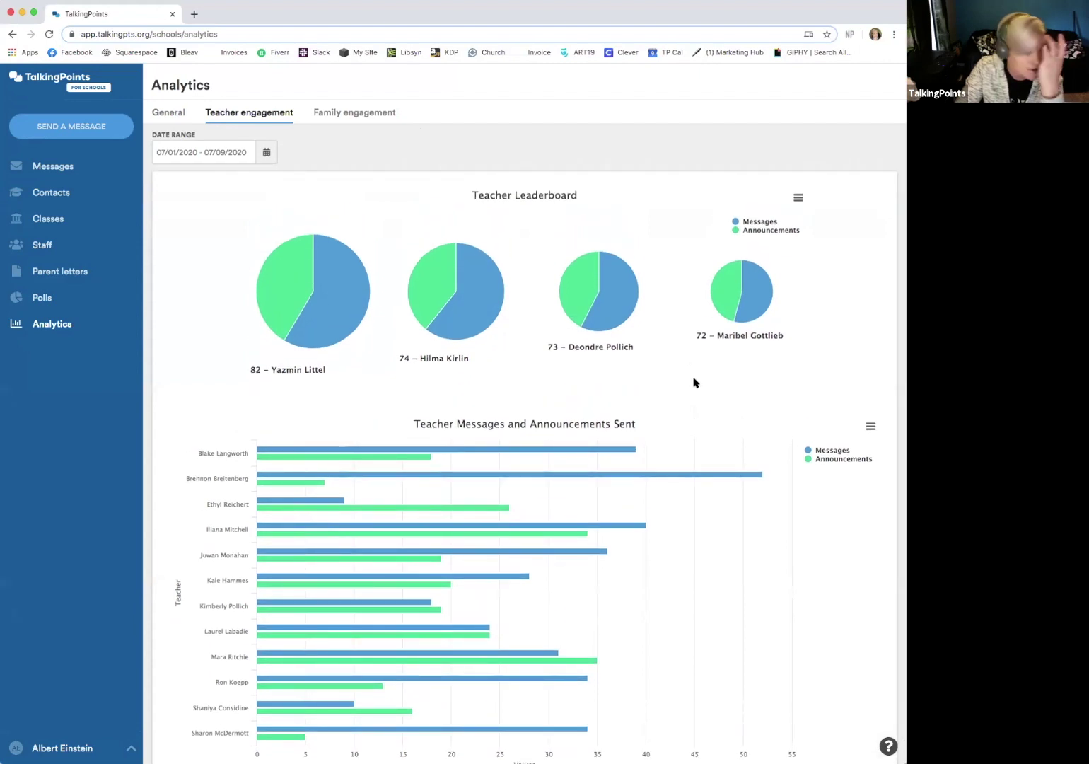
{"action": "mouse_move", "coordinate": [336, 275]}
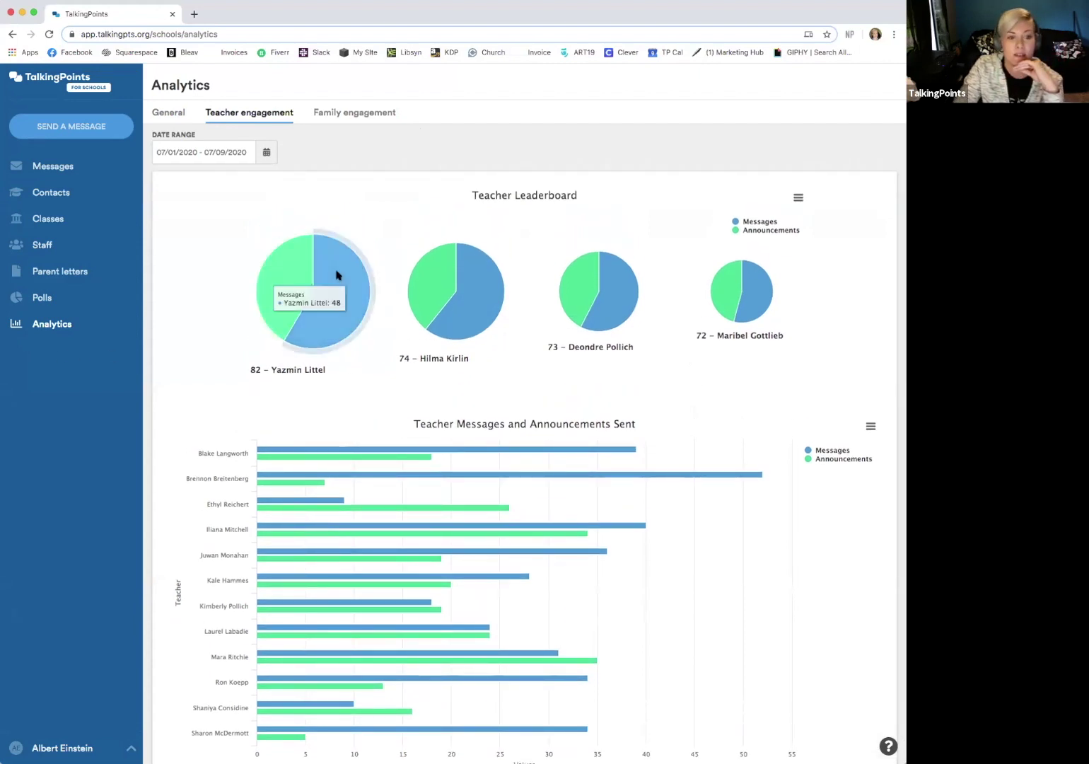
Step: View the family engagement table and look over its date range presets without choosing another one
{"action": "left_click", "coordinate": [381, 117]}
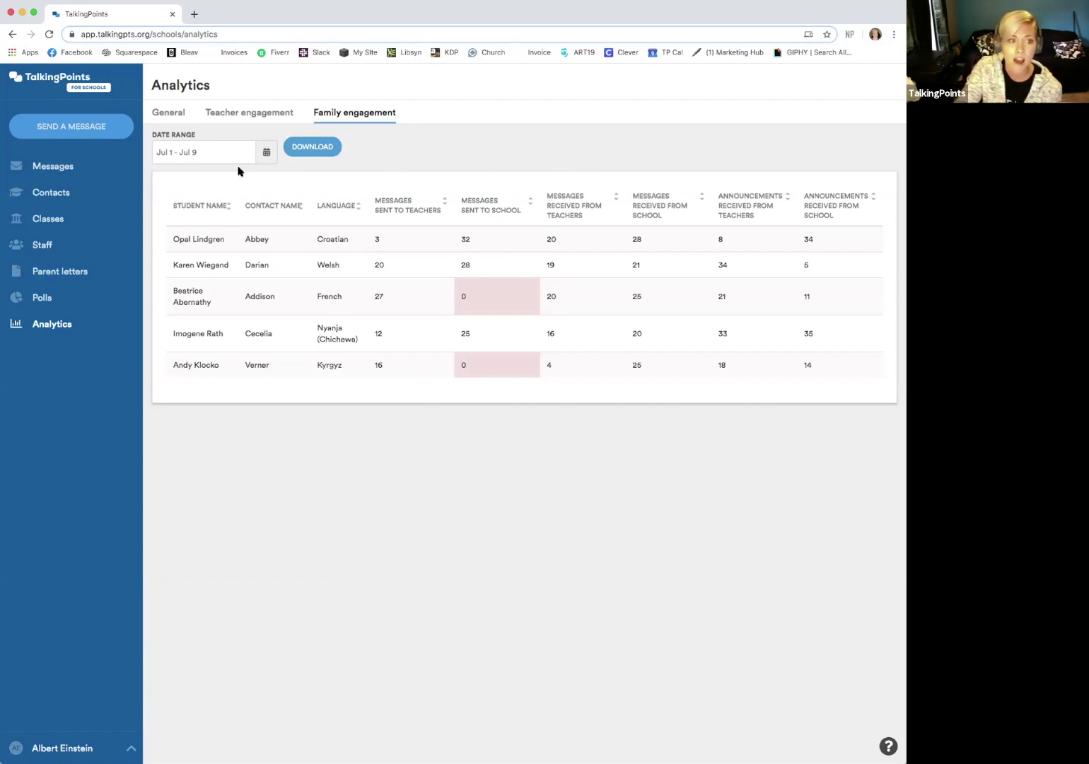
{"action": "left_click", "coordinate": [212, 145]}
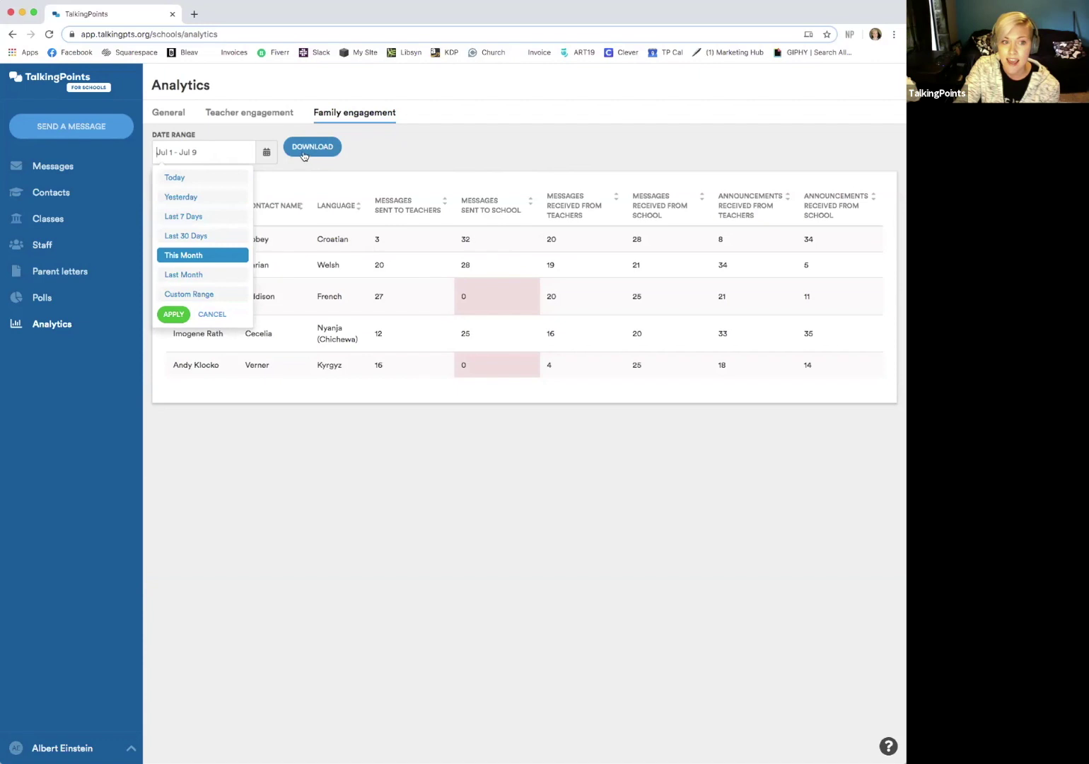
{"action": "left_click", "coordinate": [387, 149]}
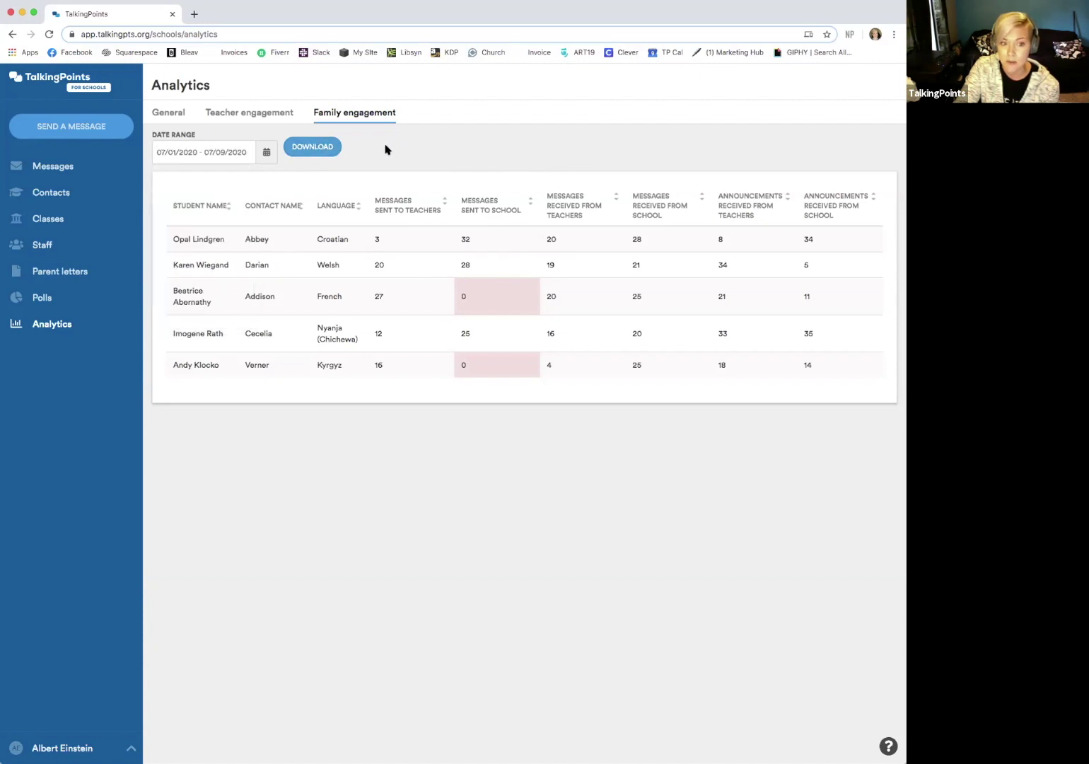
Step: Review the School Admins and Teachers charts of messages and announcements in the general analytics
{"action": "left_click", "coordinate": [168, 112]}
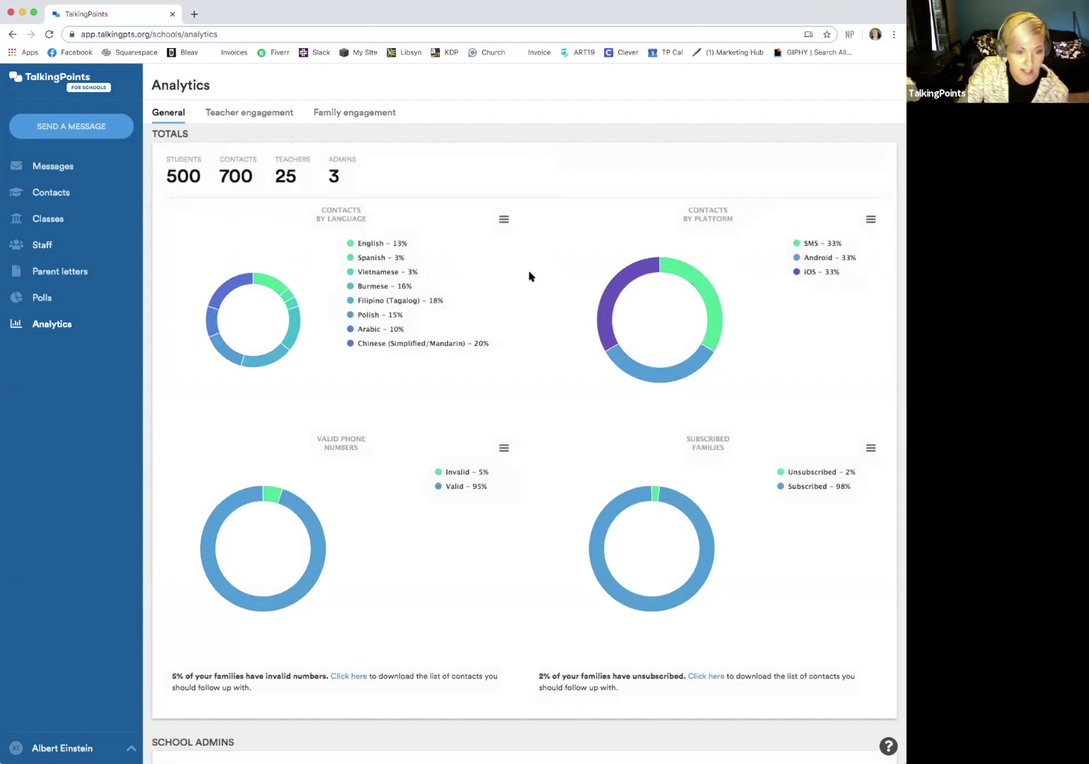
{"action": "scroll", "coordinate": [528, 276], "scroll_direction": "down", "scroll_amount": 6}
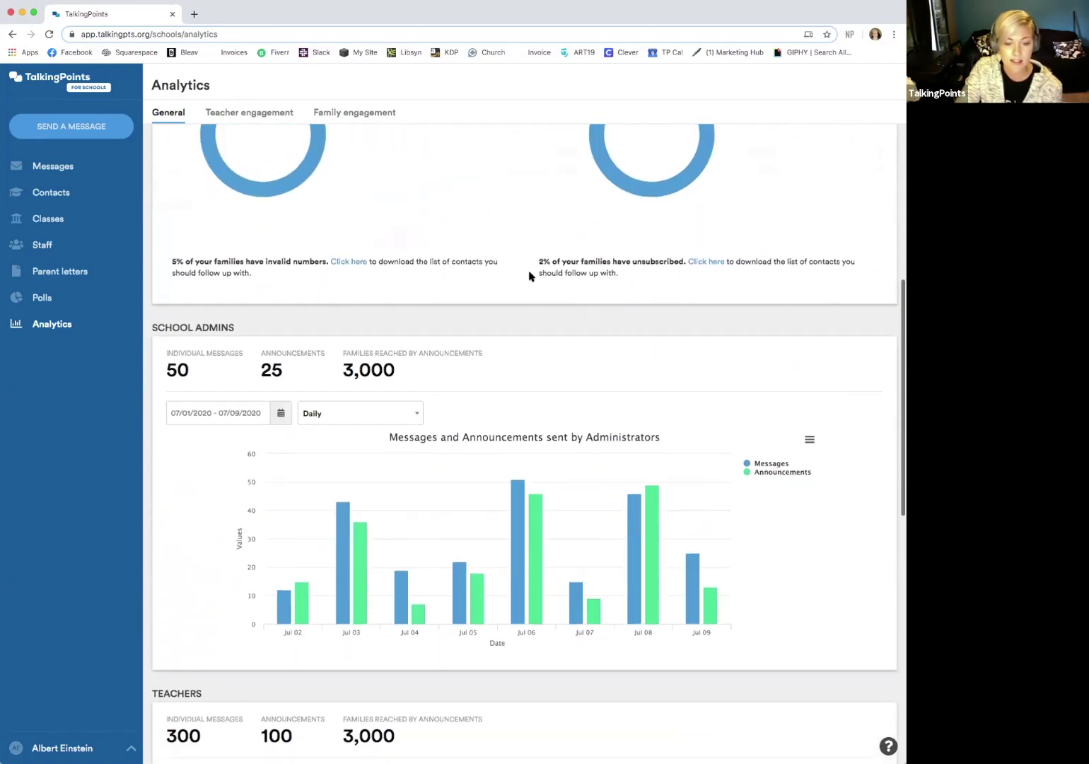
{"action": "scroll", "coordinate": [529, 276], "scroll_direction": "down", "scroll_amount": 3}
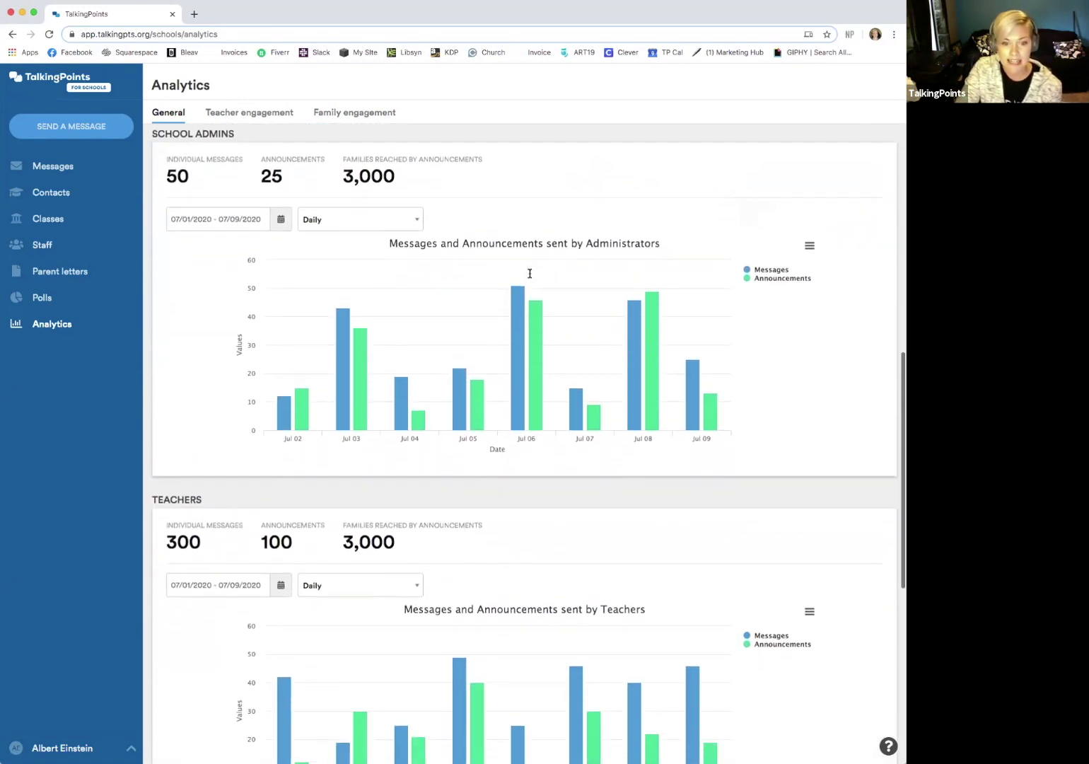
{"action": "scroll", "coordinate": [529, 273], "scroll_direction": "down", "scroll_amount": 1}
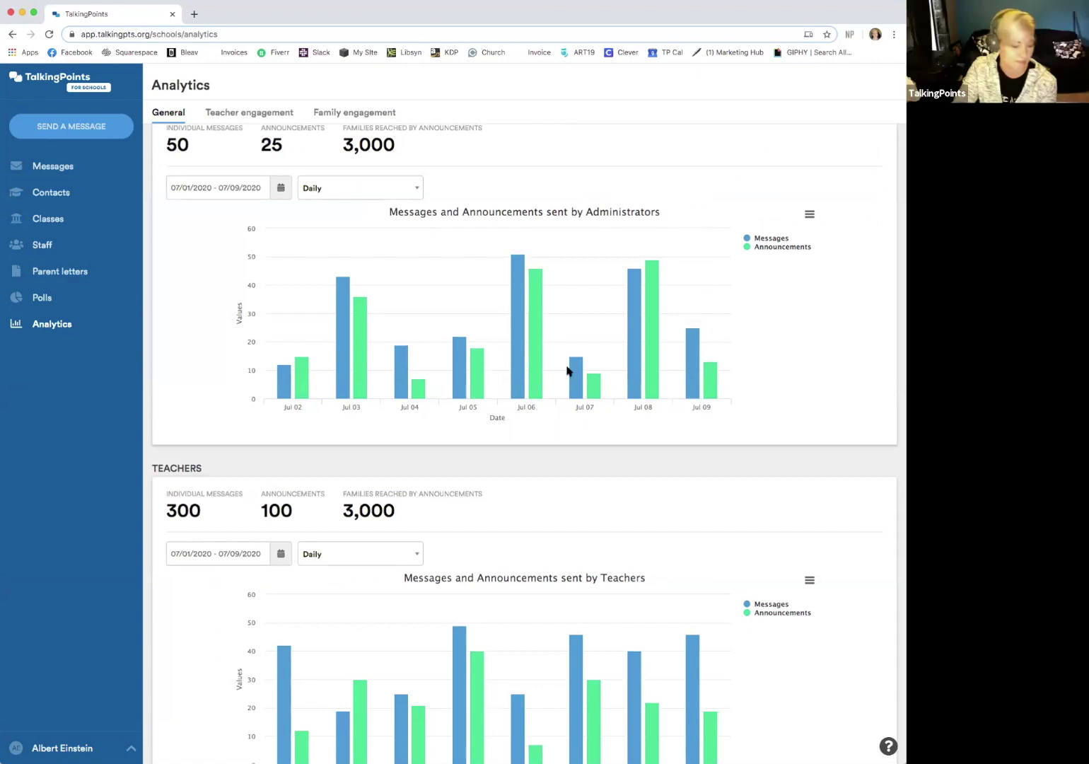
Step: Open the polls list, browse ahead to its third page of past polls and return to the first page
{"action": "left_click", "coordinate": [42, 298]}
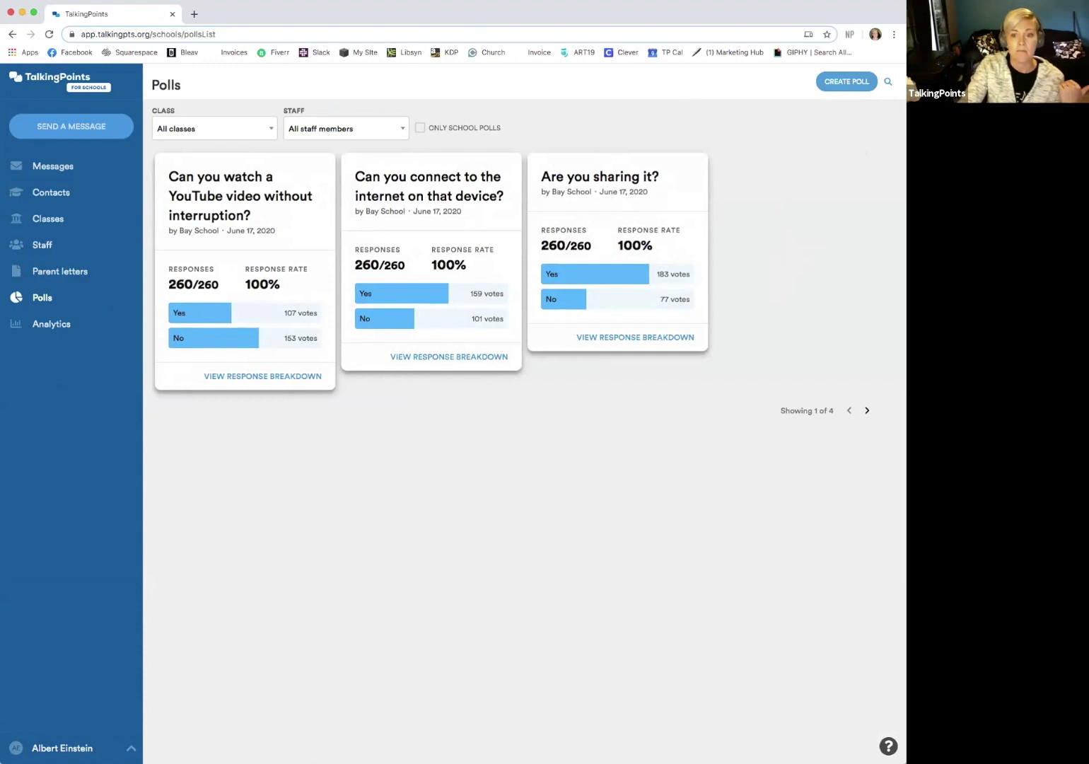
{"action": "left_click", "coordinate": [869, 411]}
{"action": "left_click", "coordinate": [869, 410]}
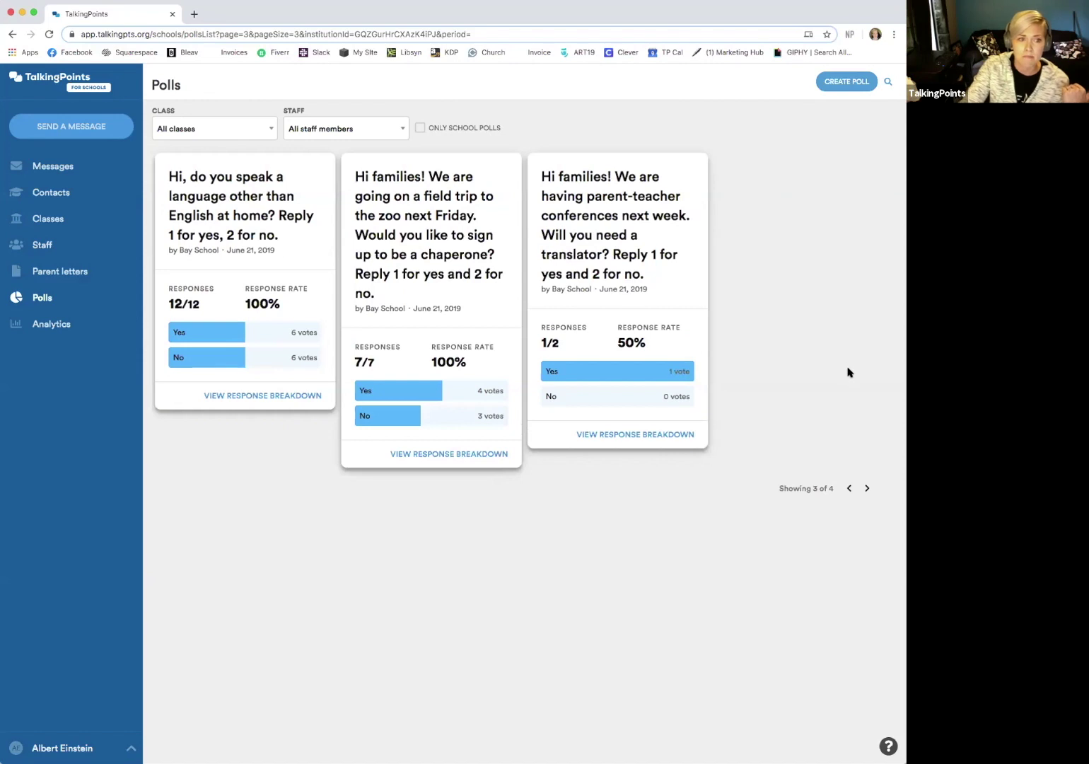
{"action": "left_click", "coordinate": [849, 489]}
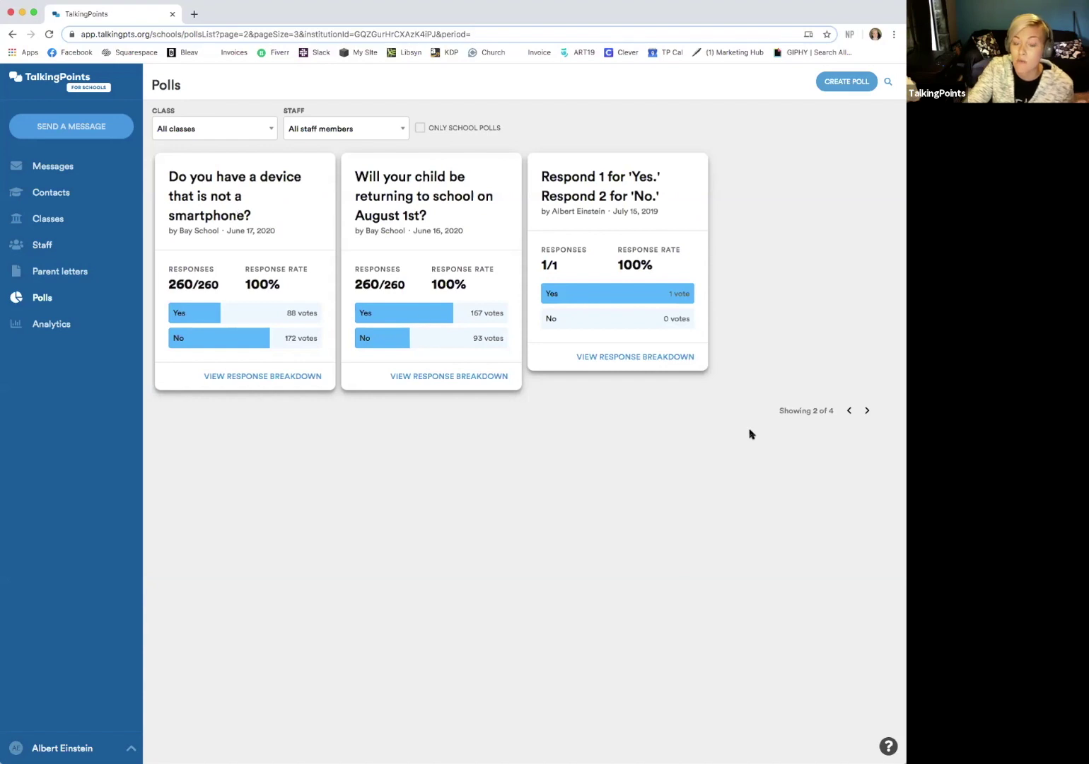
{"action": "left_click", "coordinate": [849, 410]}
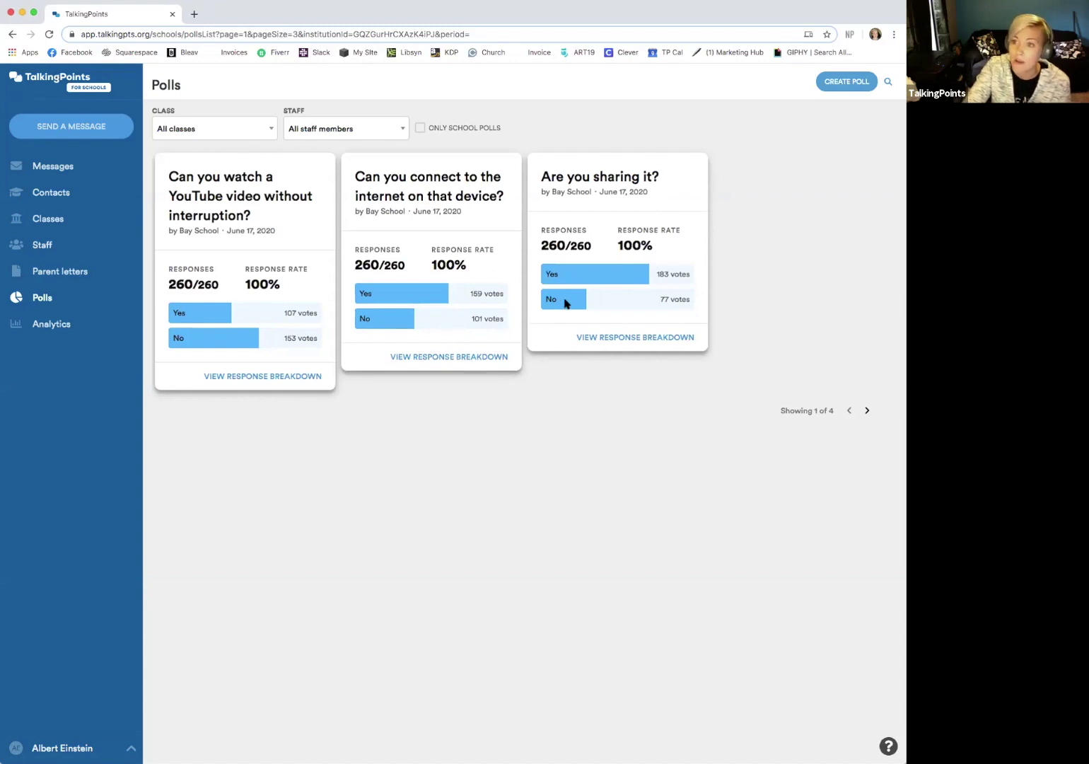
Step: Create a poll for the 2nd Grade classroom asking "How many days a week will your child be coming to the building?"
{"action": "left_click", "coordinate": [842, 82]}
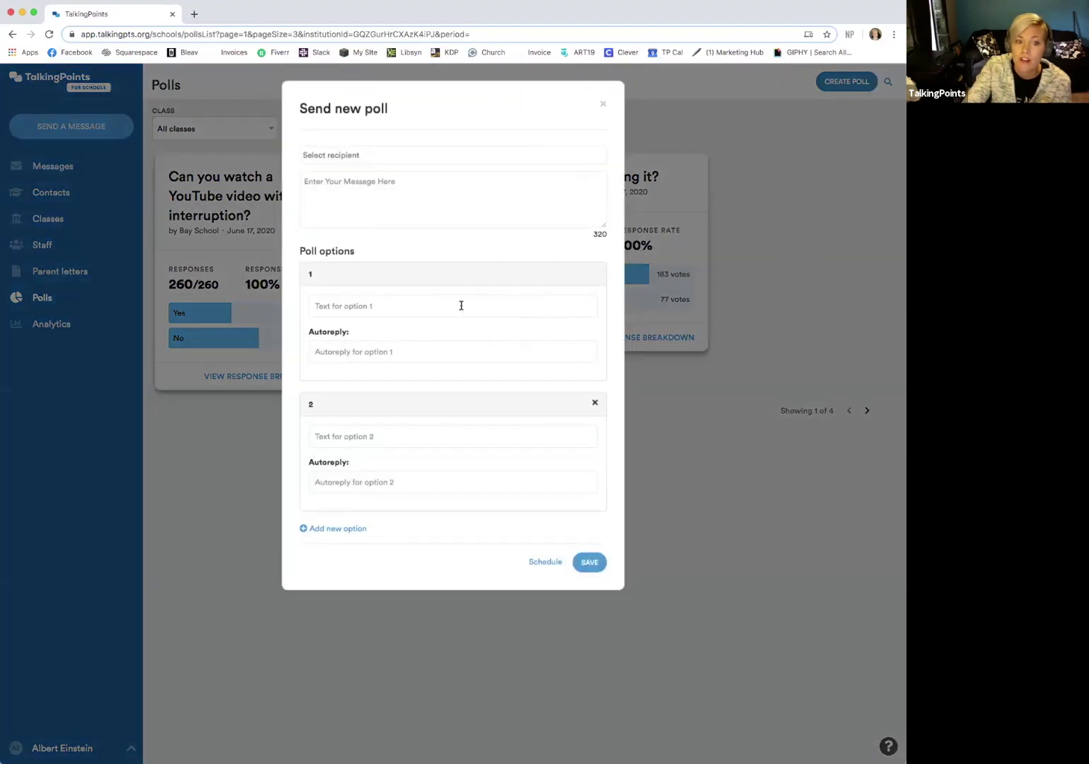
{"action": "left_click", "coordinate": [396, 148]}
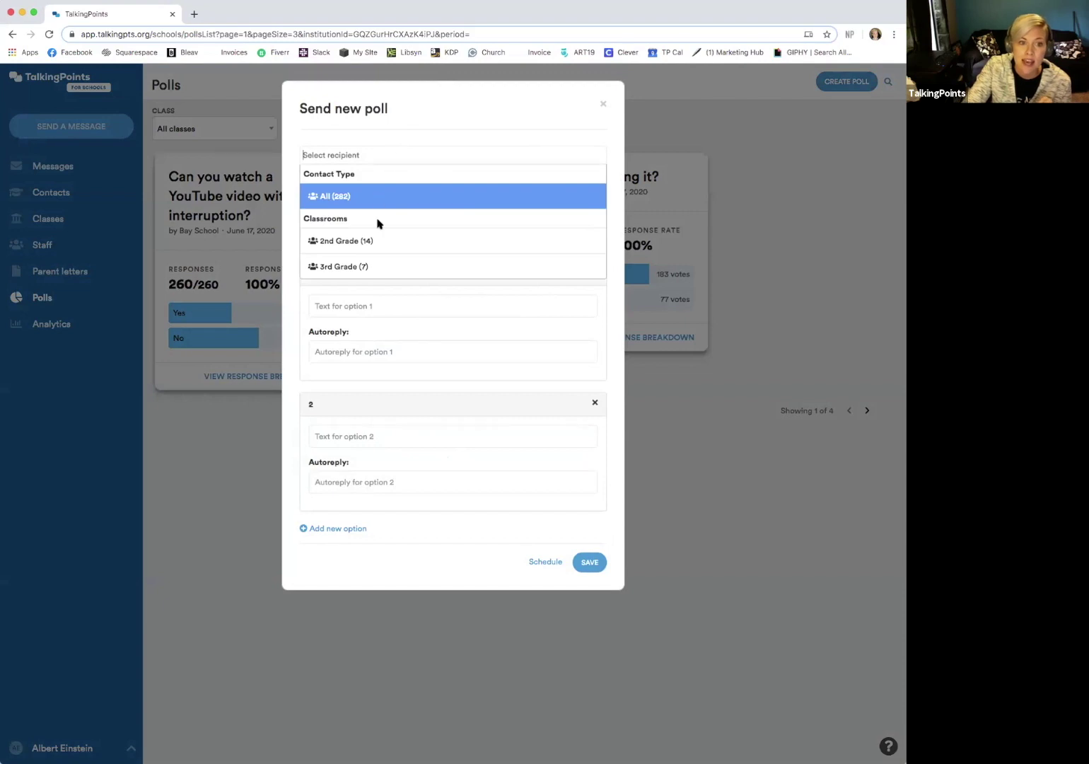
{"action": "left_click", "coordinate": [379, 241]}
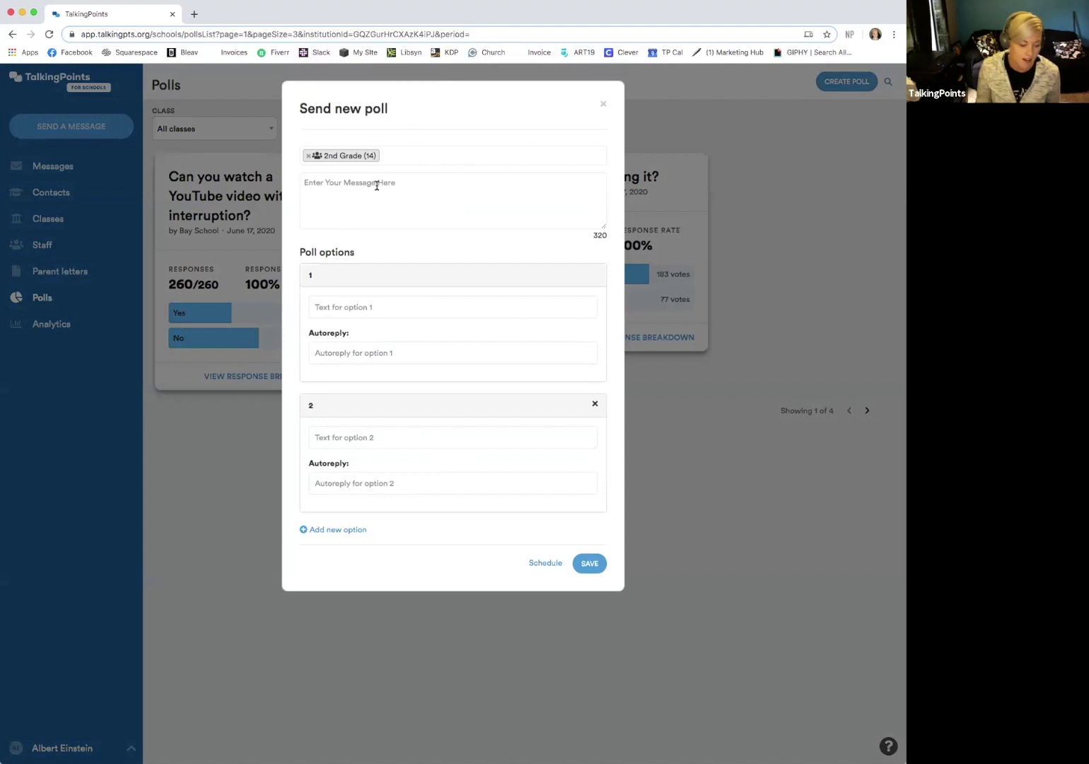
{"action": "type", "text": "H"}
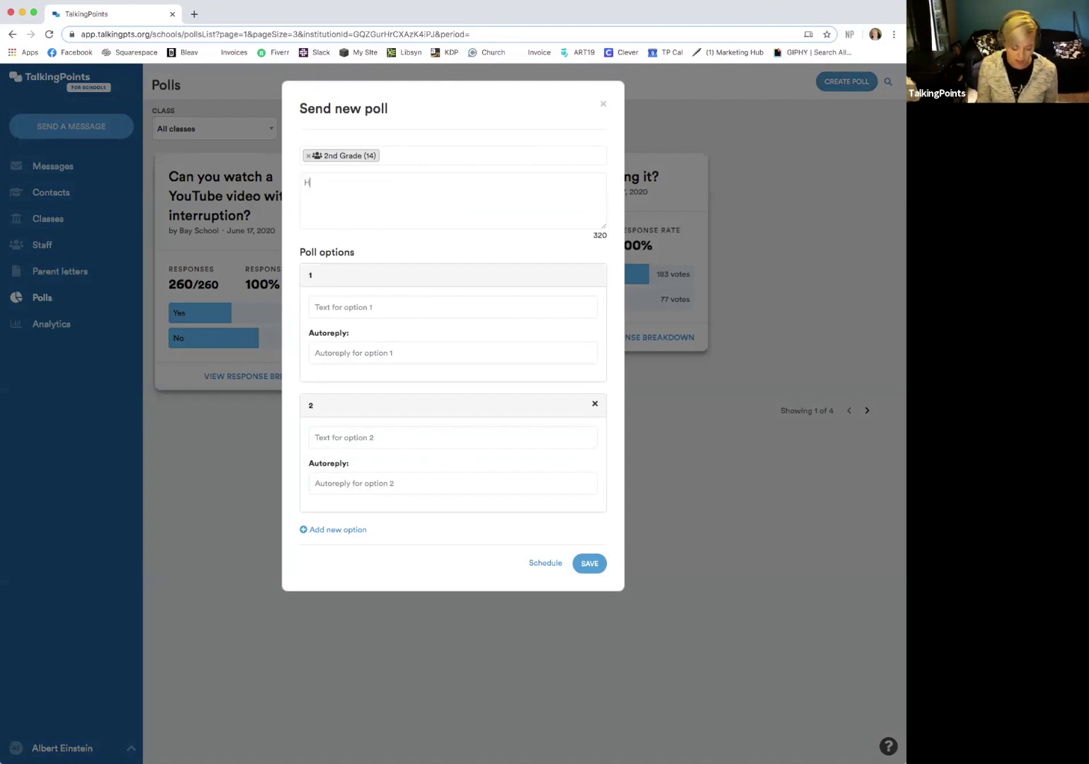
{"action": "type", "text": "ow many days a we"}
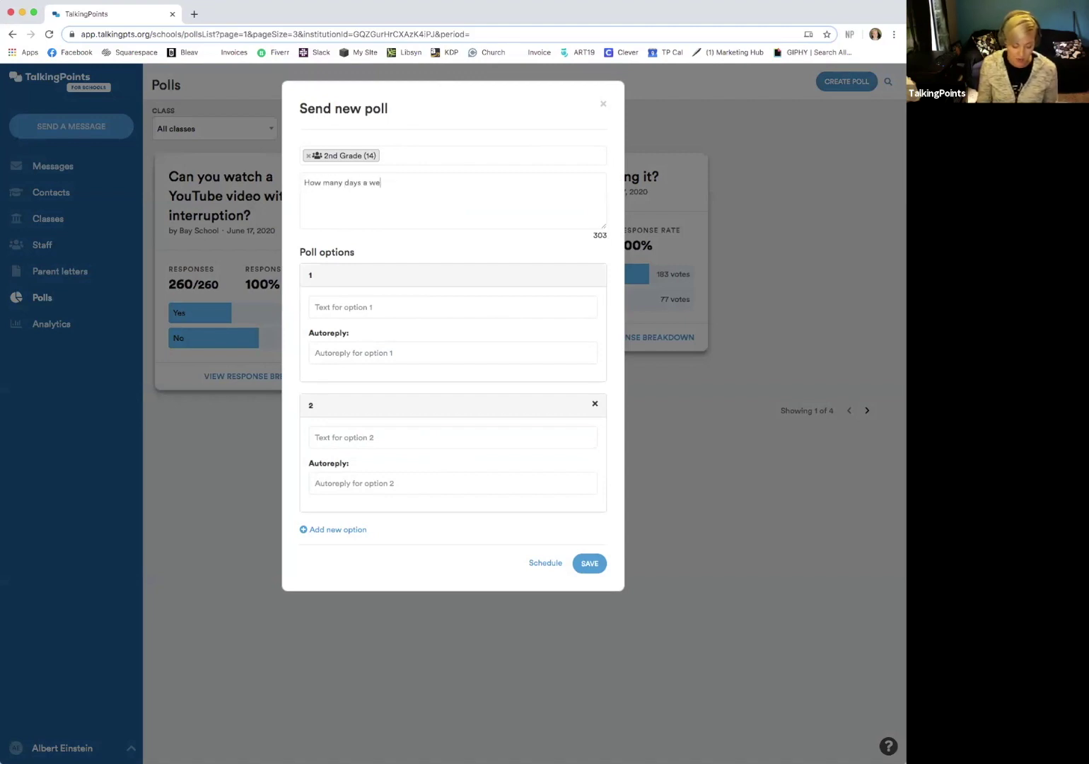
{"action": "type", "text": "ek will your child be coming to the "}
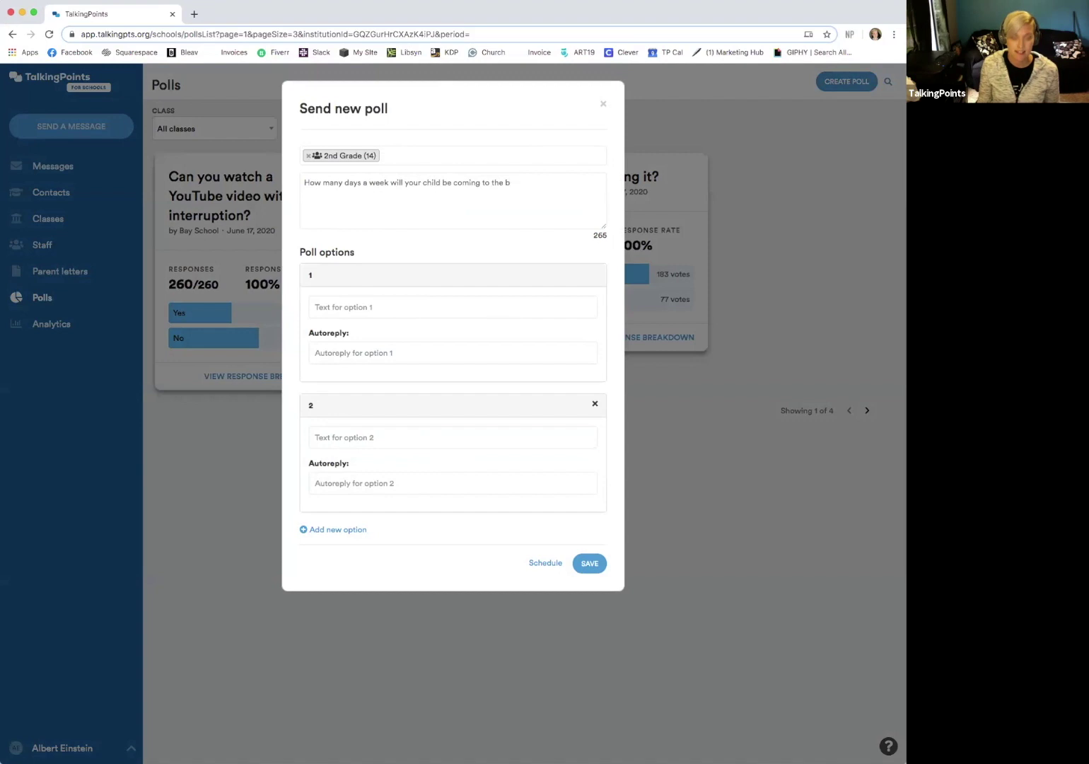
{"action": "type", "text": "building?"}
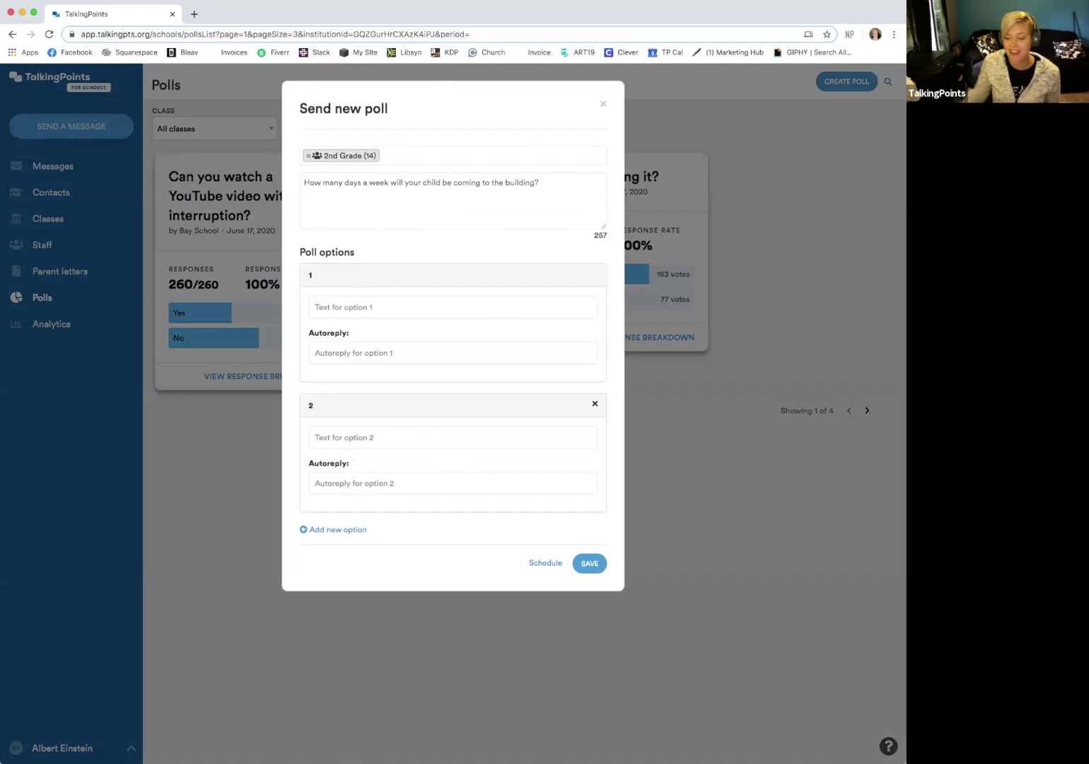
Step: Set the text of poll option 1 to 0 and of option 2 to 1
{"action": "left_click", "coordinate": [397, 304]}
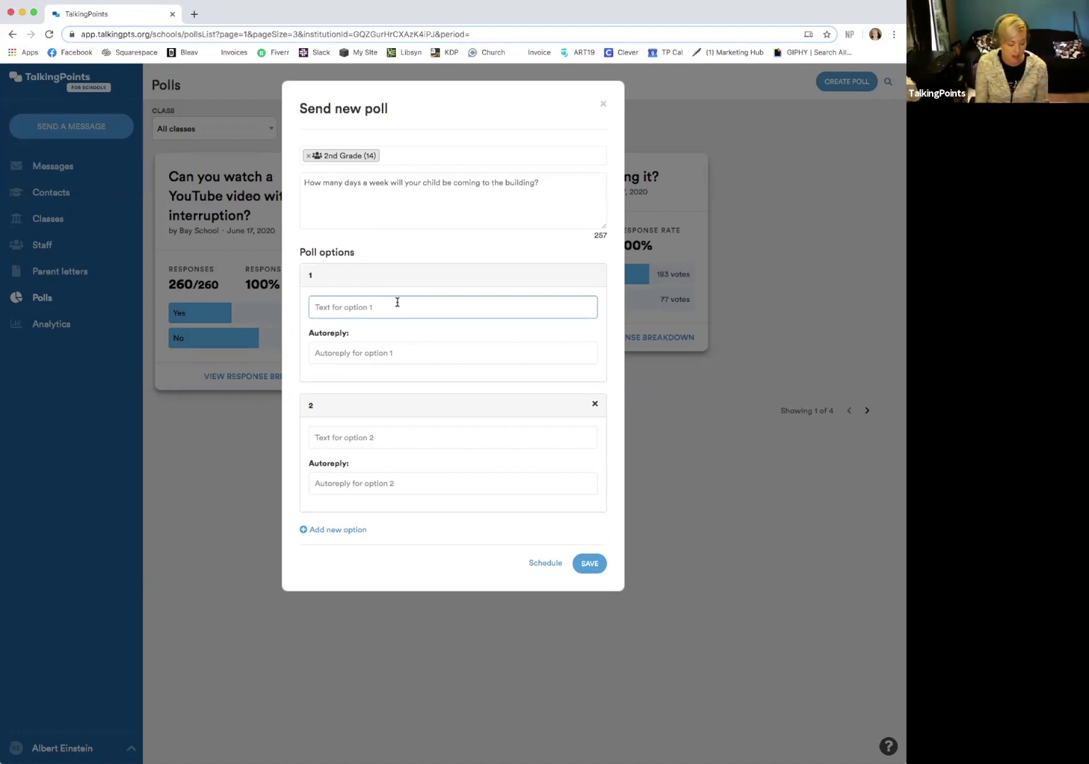
{"action": "type", "text": "0"}
{"action": "left_click", "coordinate": [401, 442]}
{"action": "type", "text": "1"}
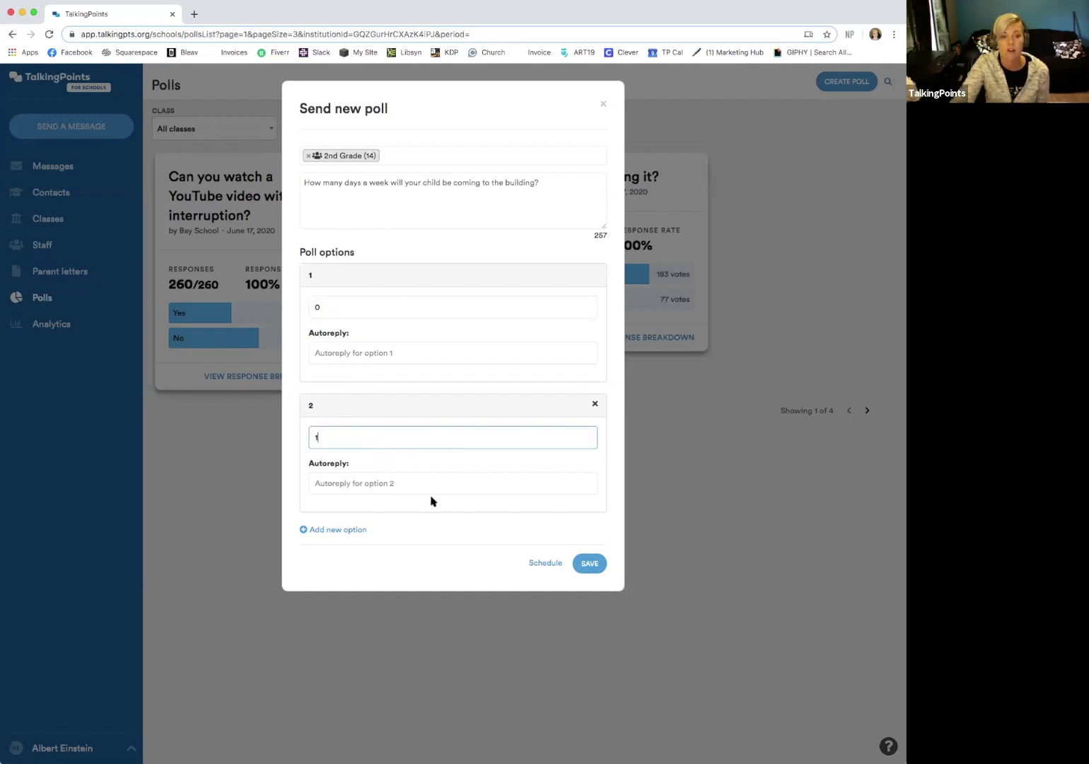
Step: Add a third poll option with the text 2 and a fourth with the text 3
{"action": "left_click", "coordinate": [348, 530]}
{"action": "left_click", "coordinate": [365, 567]}
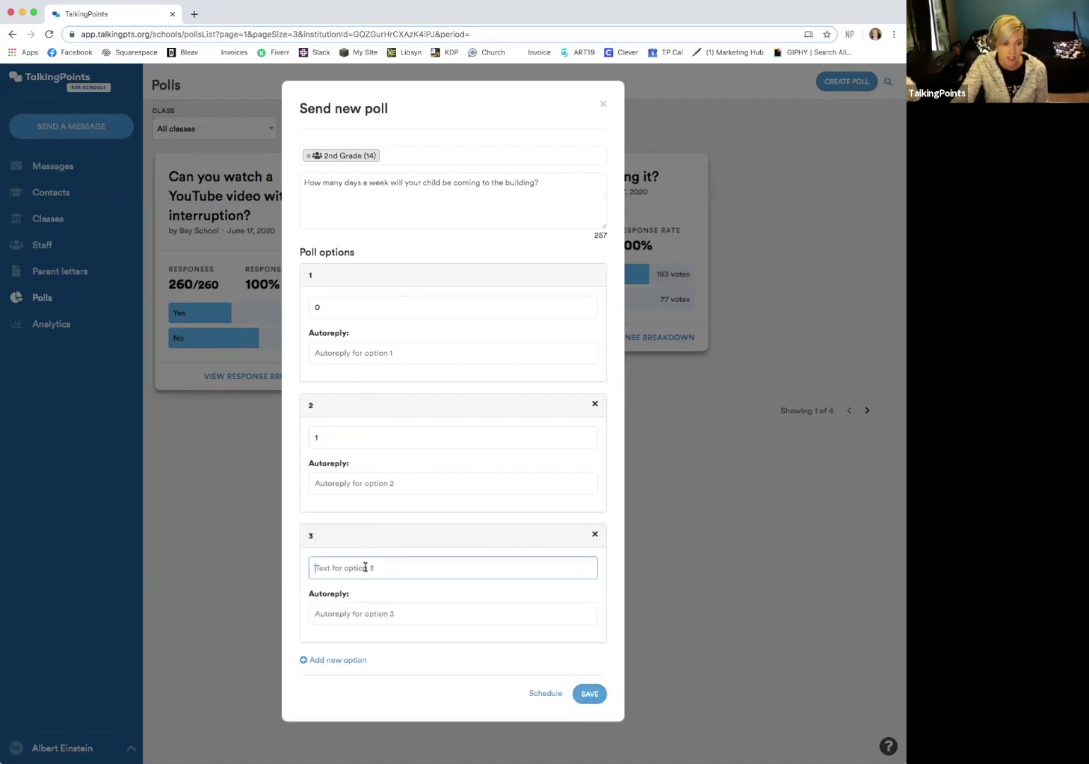
{"action": "type", "text": "2"}
{"action": "left_click", "coordinate": [345, 659]}
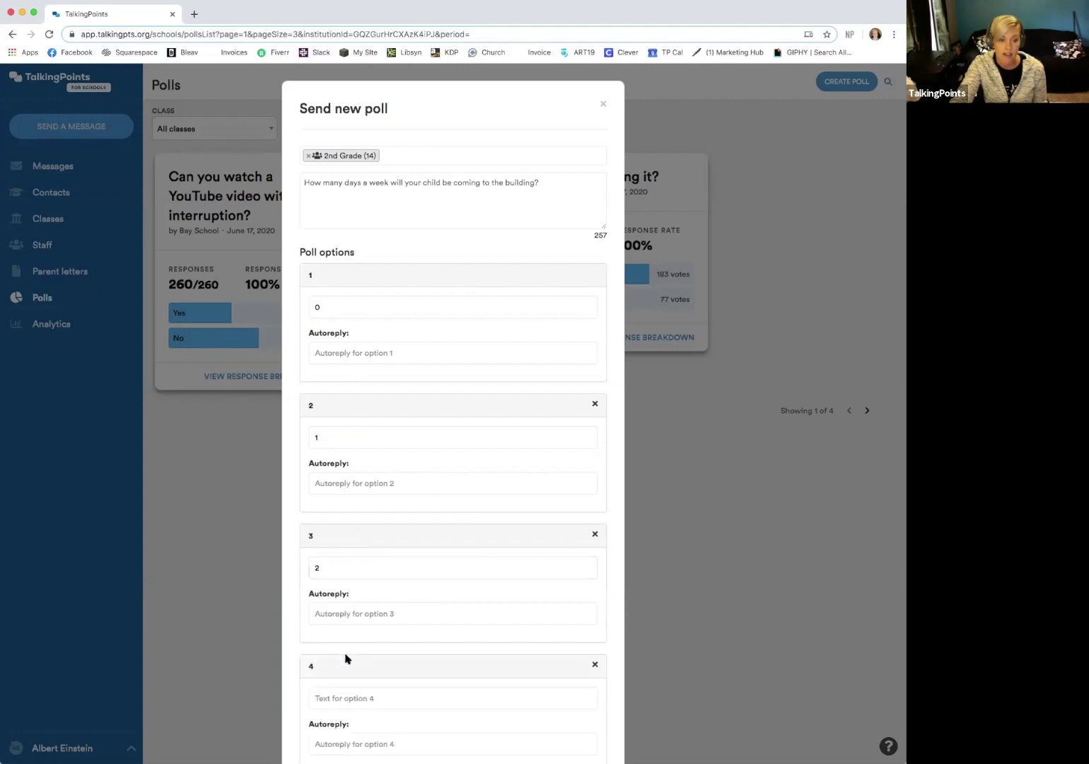
{"action": "left_click", "coordinate": [360, 696]}
{"action": "type", "text": "3"}
Step: Add a fifth poll option with the text 4 and a sixth with the text 5
{"action": "scroll", "coordinate": [389, 661], "scroll_direction": "down", "scroll_amount": 2}
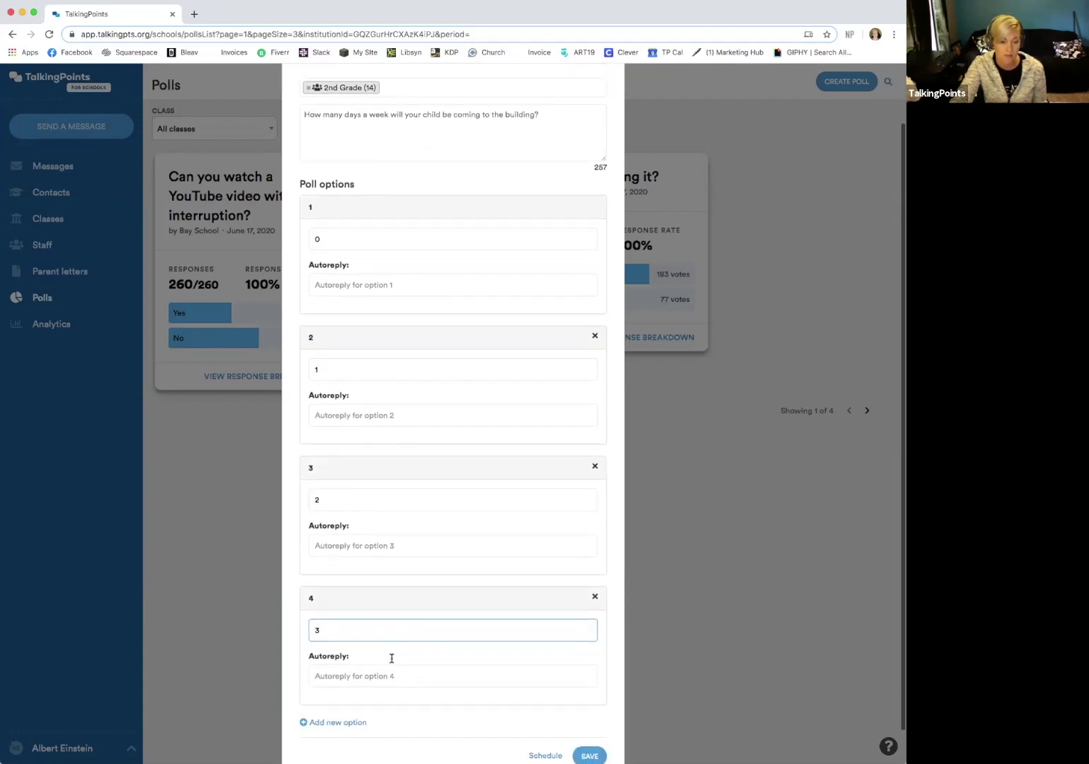
{"action": "left_click", "coordinate": [347, 685]}
{"action": "left_click", "coordinate": [351, 722]}
{"action": "type", "text": "4"}
{"action": "scroll", "coordinate": [382, 693], "scroll_direction": "down", "scroll_amount": 2}
{"action": "scroll", "coordinate": [341, 744], "scroll_direction": "down", "scroll_amount": 1}
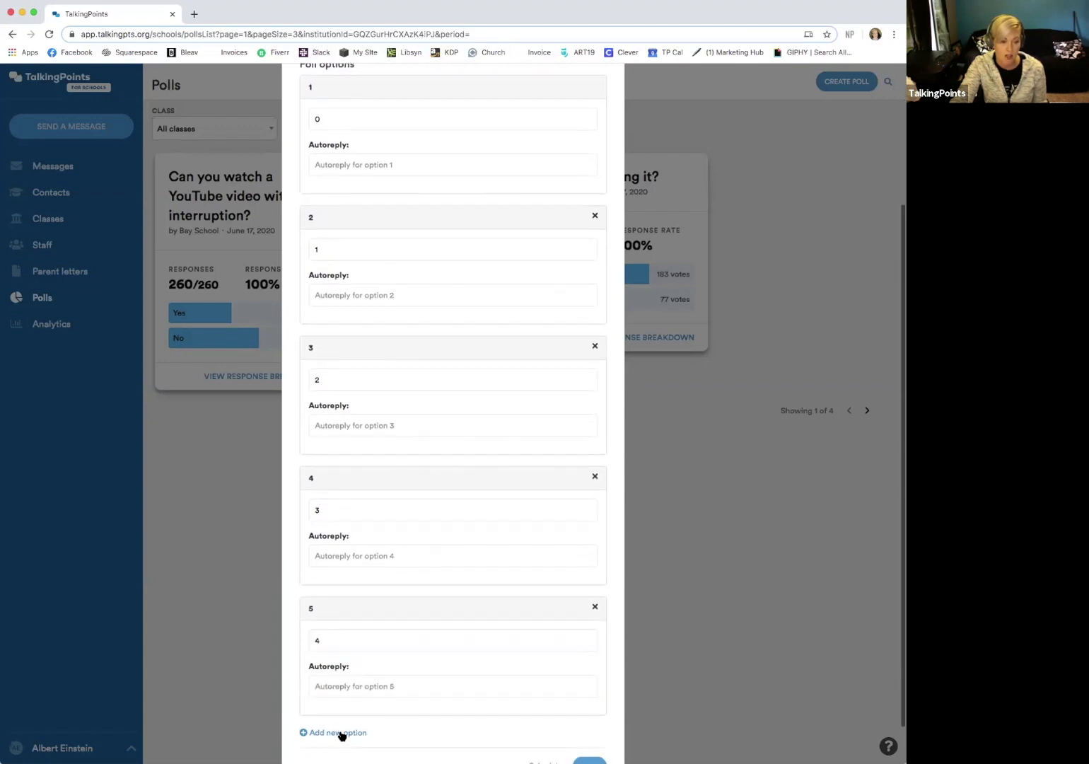
{"action": "left_click", "coordinate": [339, 734]}
{"action": "scroll", "coordinate": [354, 700], "scroll_direction": "down", "scroll_amount": 2}
{"action": "left_click", "coordinate": [357, 638]}
{"action": "type", "text": "5"}
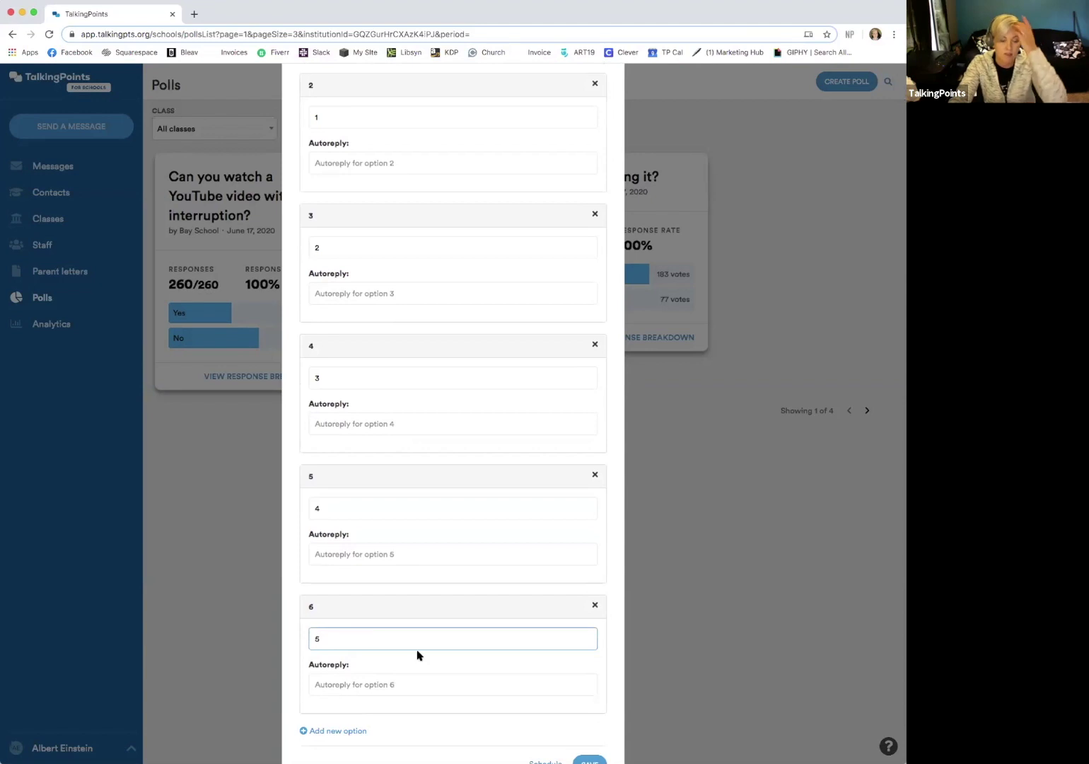
Step: Schedule the poll for 07/10/2020 at 1:00 PM and save it
{"action": "scroll", "coordinate": [512, 626], "scroll_direction": "down", "scroll_amount": 1}
{"action": "left_click", "coordinate": [523, 631]}
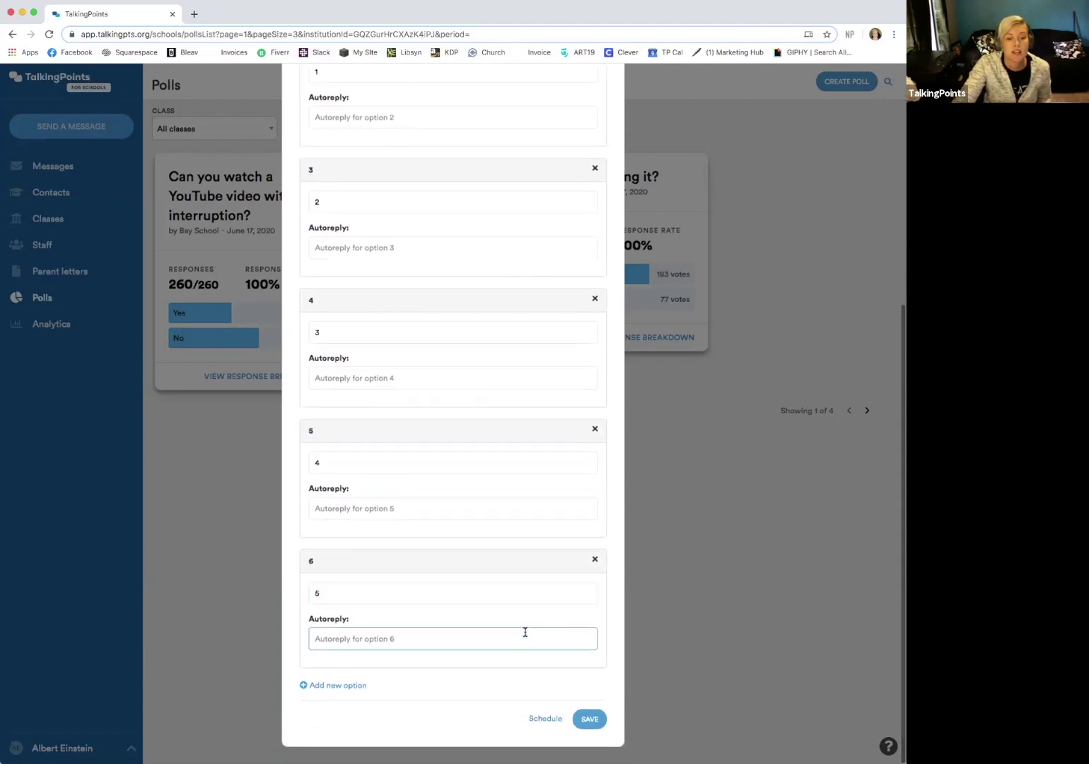
{"action": "left_click", "coordinate": [549, 719]}
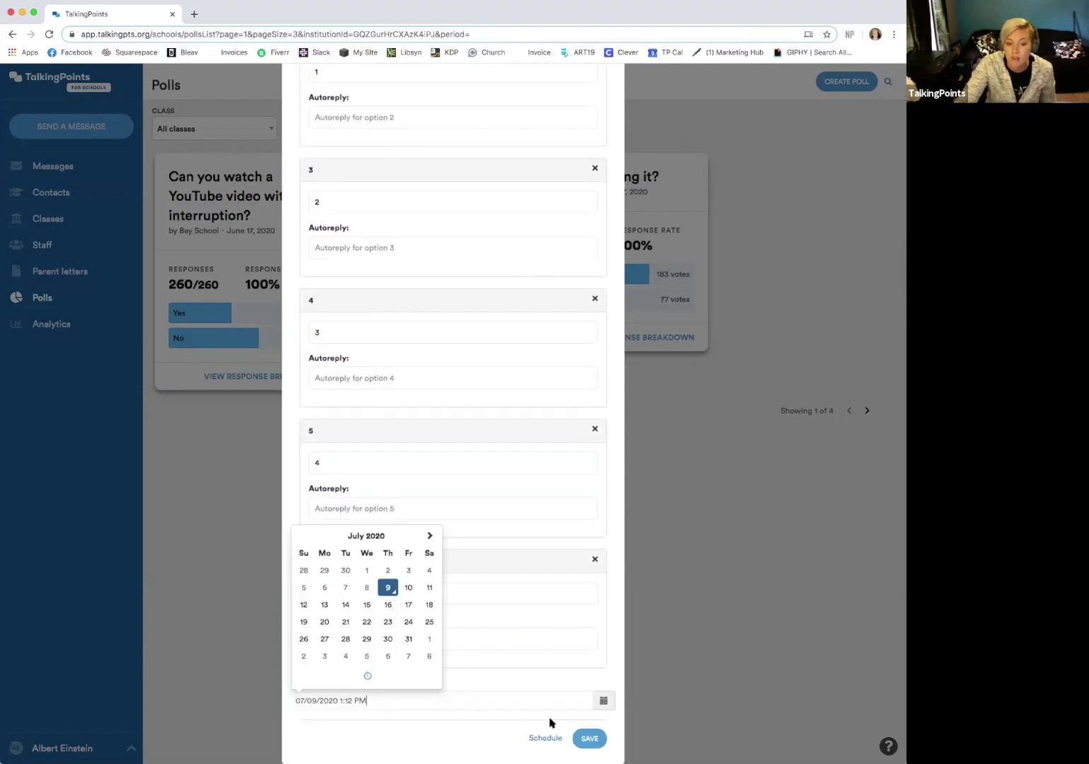
{"action": "left_click", "coordinate": [406, 586]}
{"action": "left_click", "coordinate": [367, 675]}
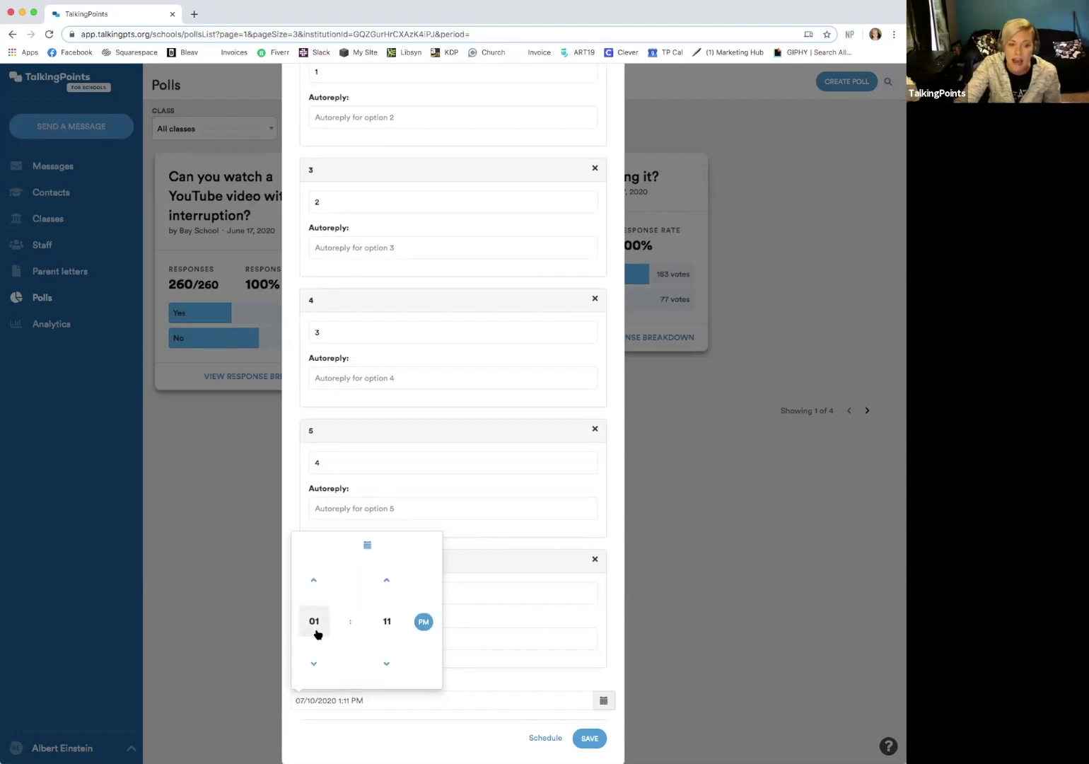
{"action": "left_click", "coordinate": [387, 663]}
{"action": "left_click", "coordinate": [387, 663]}
{"action": "left_click", "coordinate": [387, 662]}
{"action": "left_click", "coordinate": [387, 662]}
{"action": "left_click", "coordinate": [387, 663]}
{"action": "left_click", "coordinate": [387, 662]}
{"action": "left_click", "coordinate": [387, 662]}
{"action": "left_click", "coordinate": [387, 663]}
{"action": "left_click", "coordinate": [386, 663]}
{"action": "left_click", "coordinate": [387, 662]}
{"action": "left_click", "coordinate": [387, 663]}
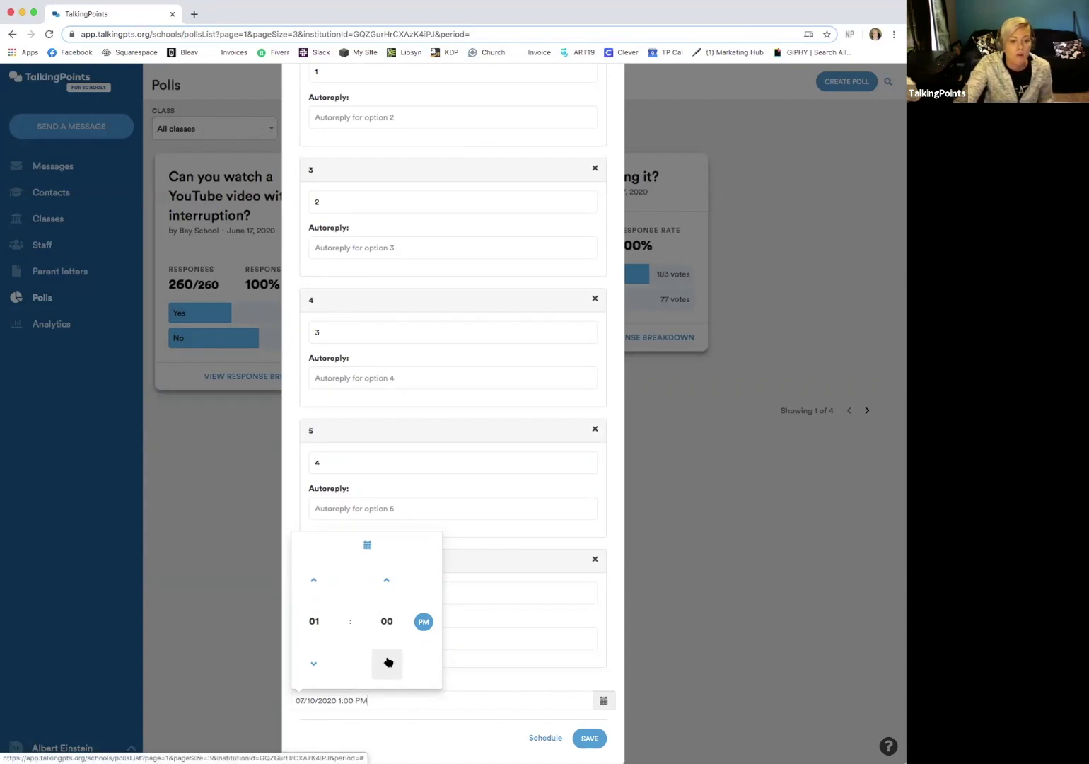
{"action": "left_click", "coordinate": [470, 686]}
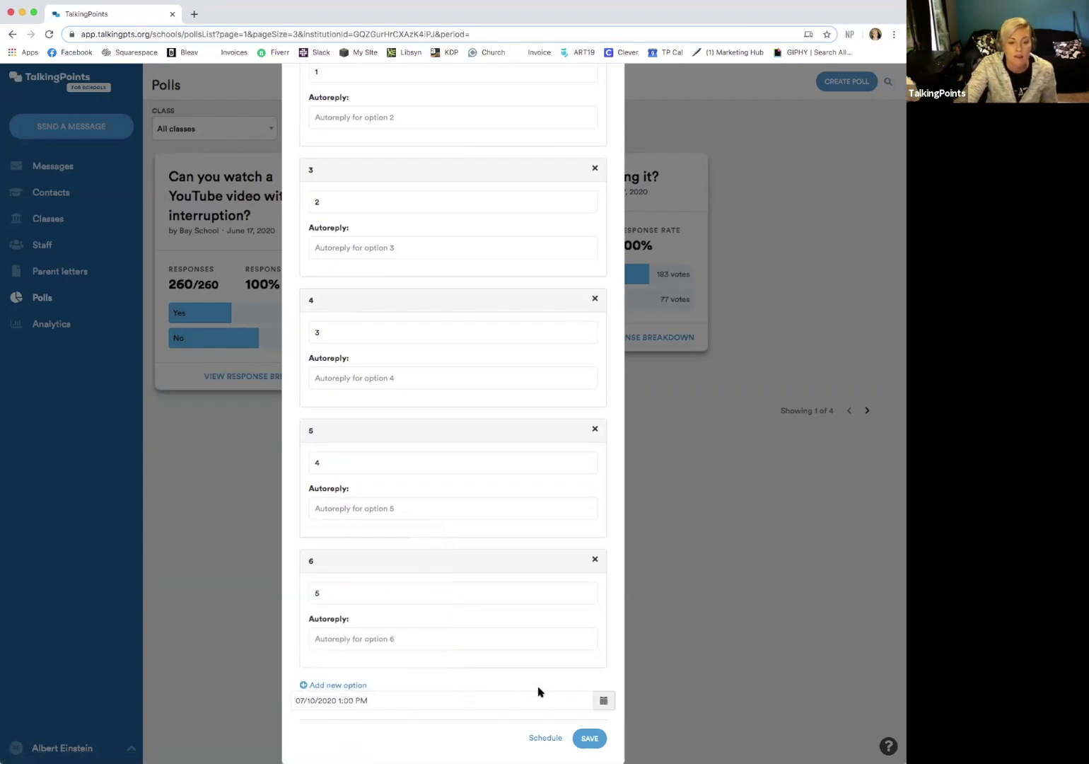
{"action": "left_click", "coordinate": [584, 739]}
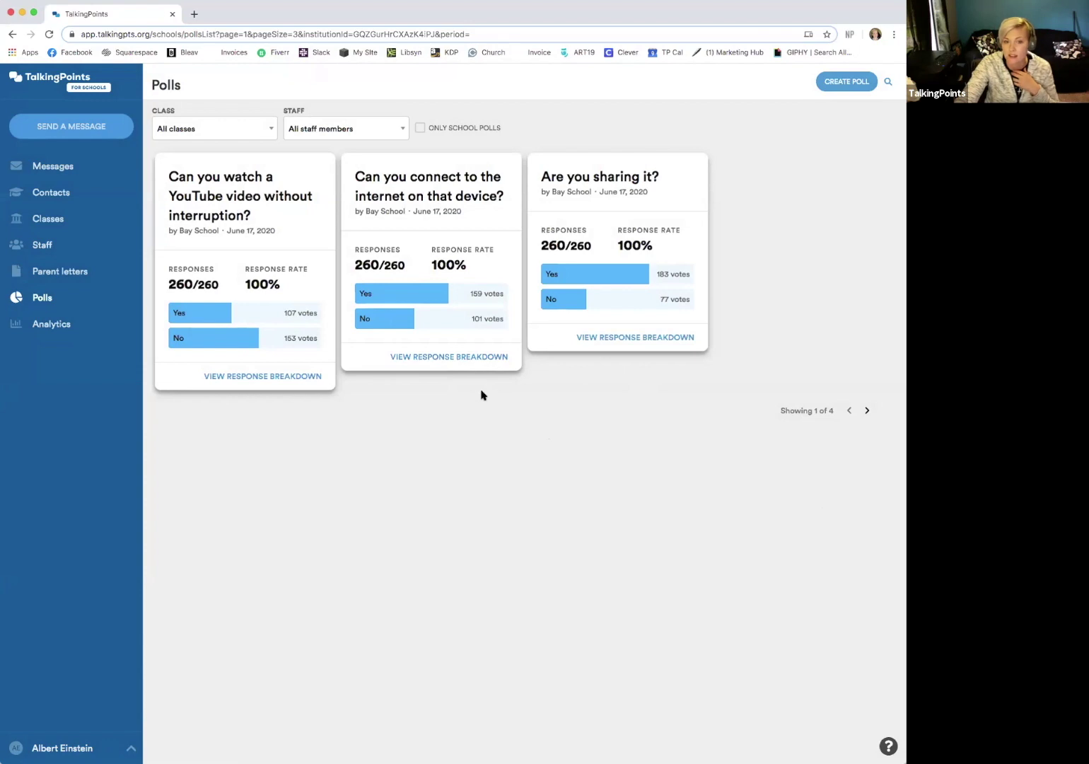
Step: View the response breakdown of the "Can you connect to the internet on that device?" poll and look over its Yes respondees
{"action": "left_click", "coordinate": [466, 362]}
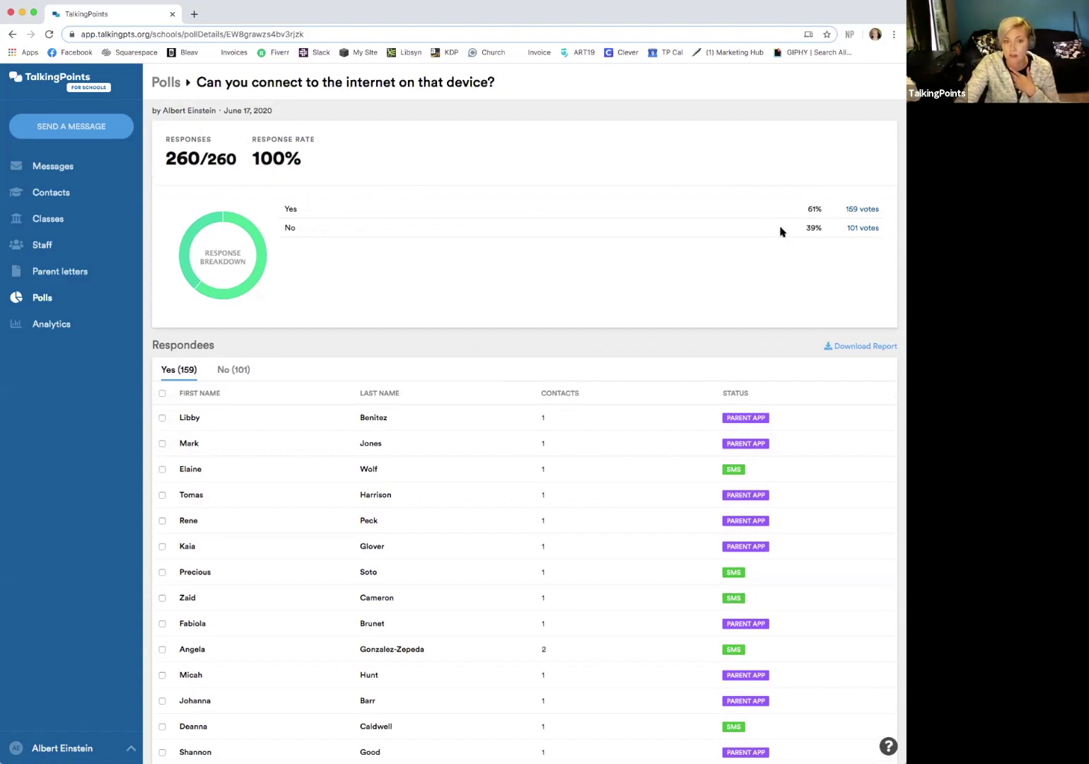
{"action": "scroll", "coordinate": [608, 270], "scroll_direction": "down", "scroll_amount": 3}
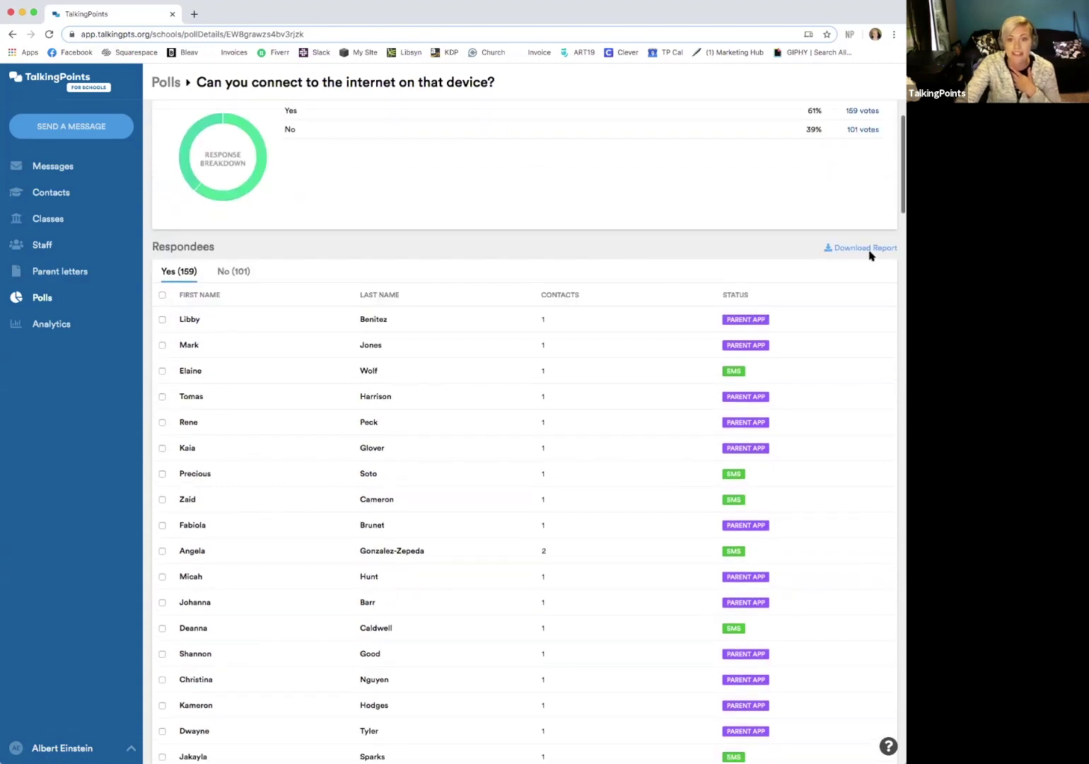
{"action": "scroll", "coordinate": [778, 244], "scroll_direction": "down", "scroll_amount": 3}
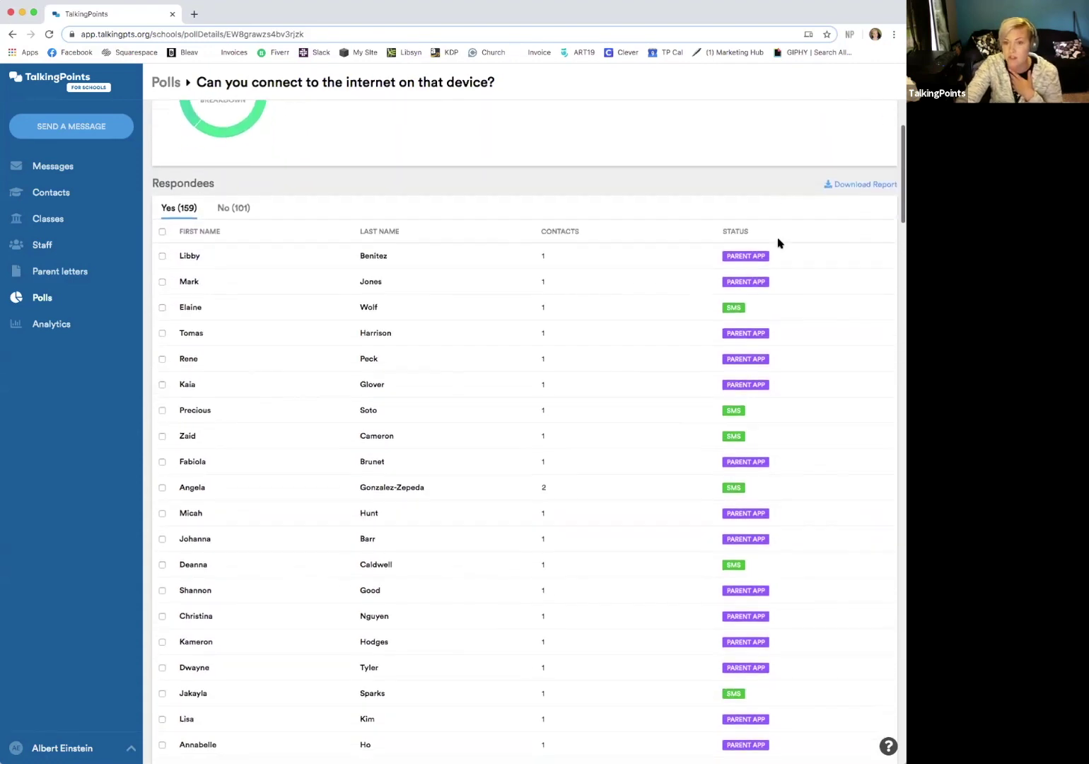
{"action": "scroll", "coordinate": [777, 244], "scroll_direction": "up", "scroll_amount": 3}
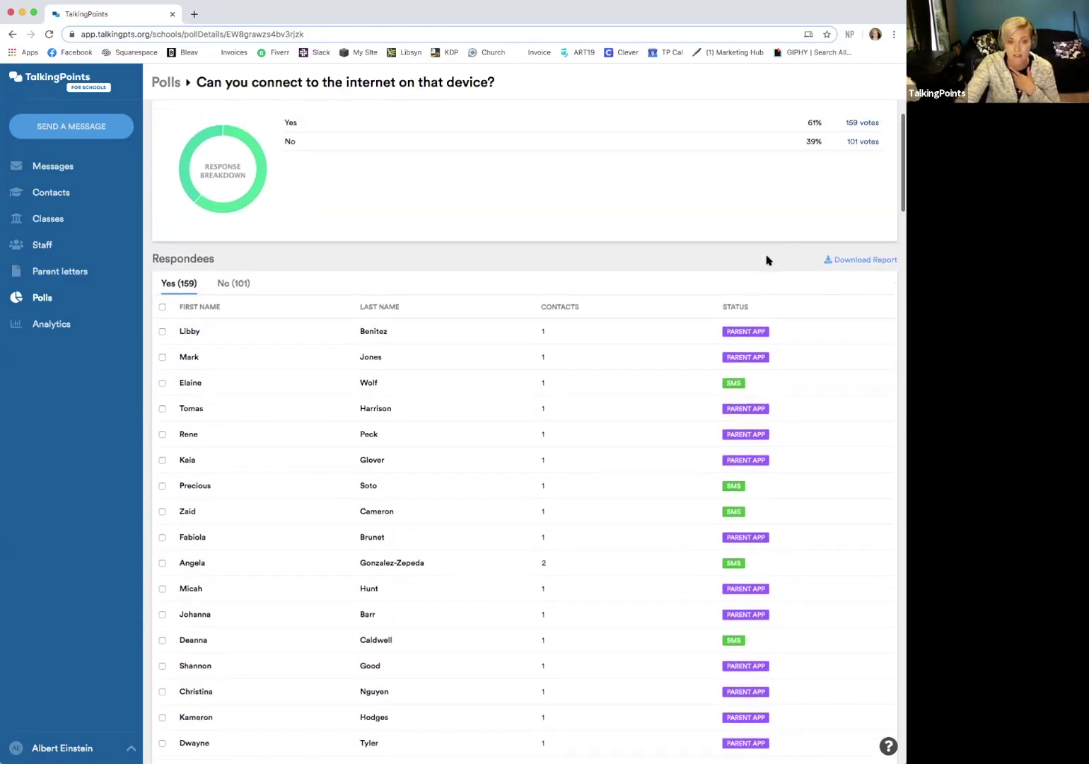
{"action": "scroll", "coordinate": [767, 260], "scroll_direction": "down", "scroll_amount": 2}
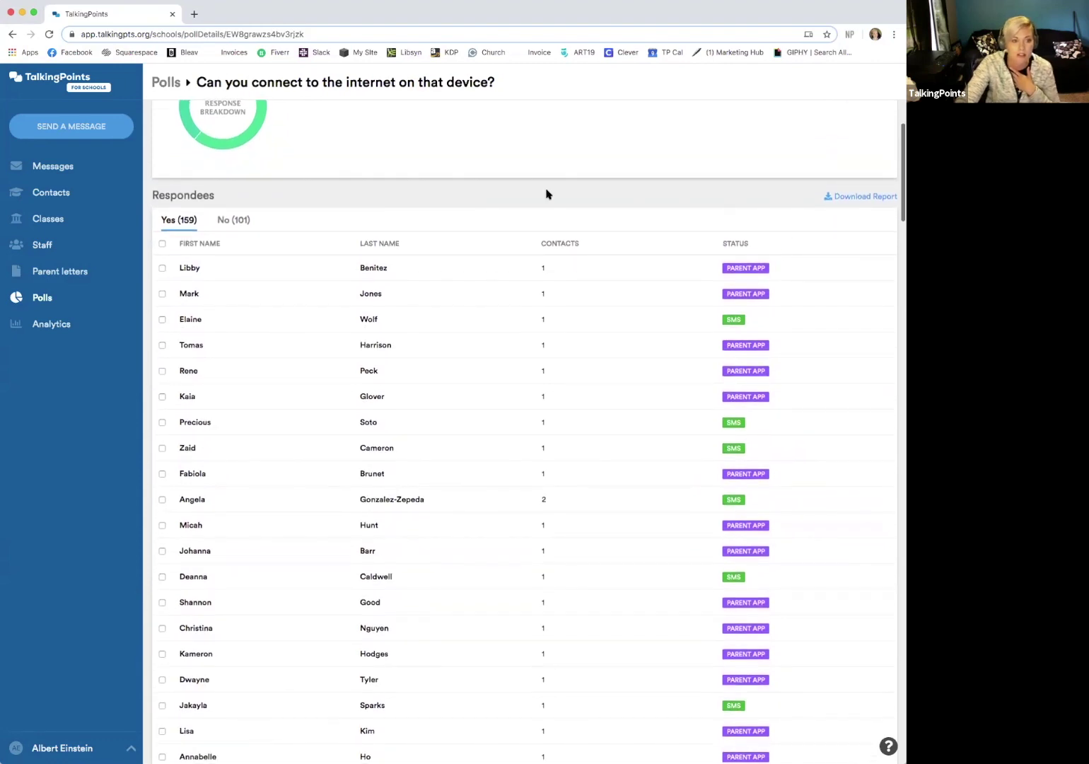
{"action": "scroll", "coordinate": [318, 207], "scroll_direction": "down", "scroll_amount": 2}
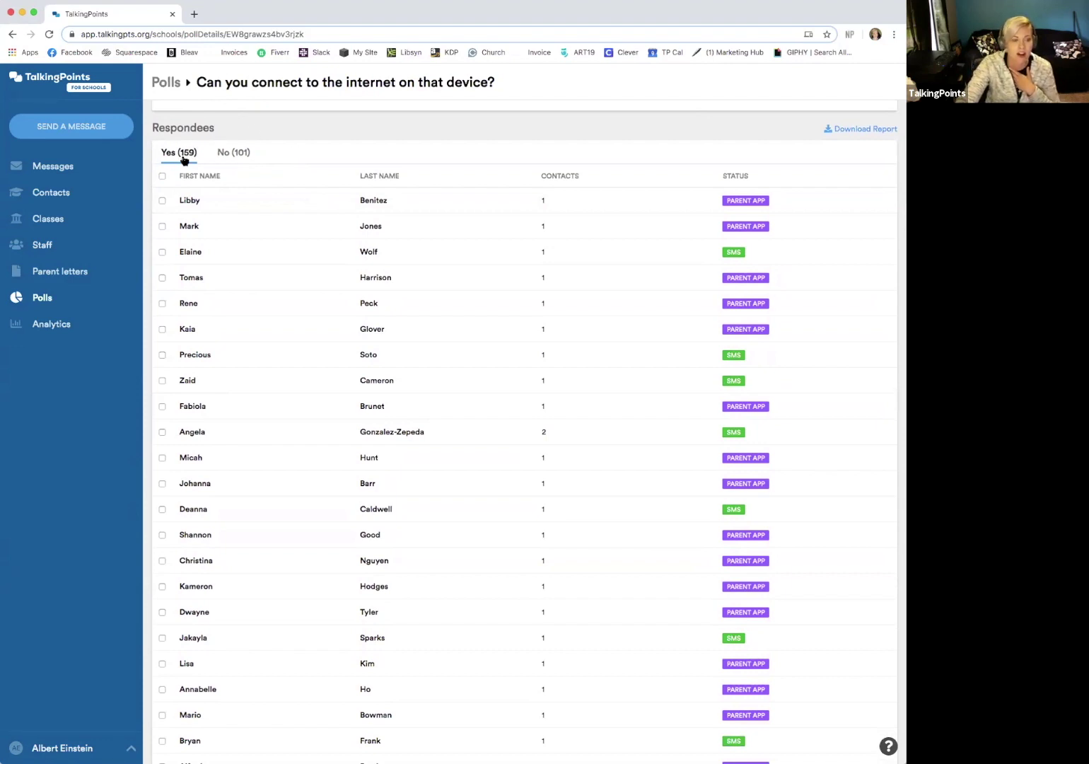
Step: Select all respondees who answered No to the internet connection poll and start a message to them
{"action": "left_click", "coordinate": [239, 154]}
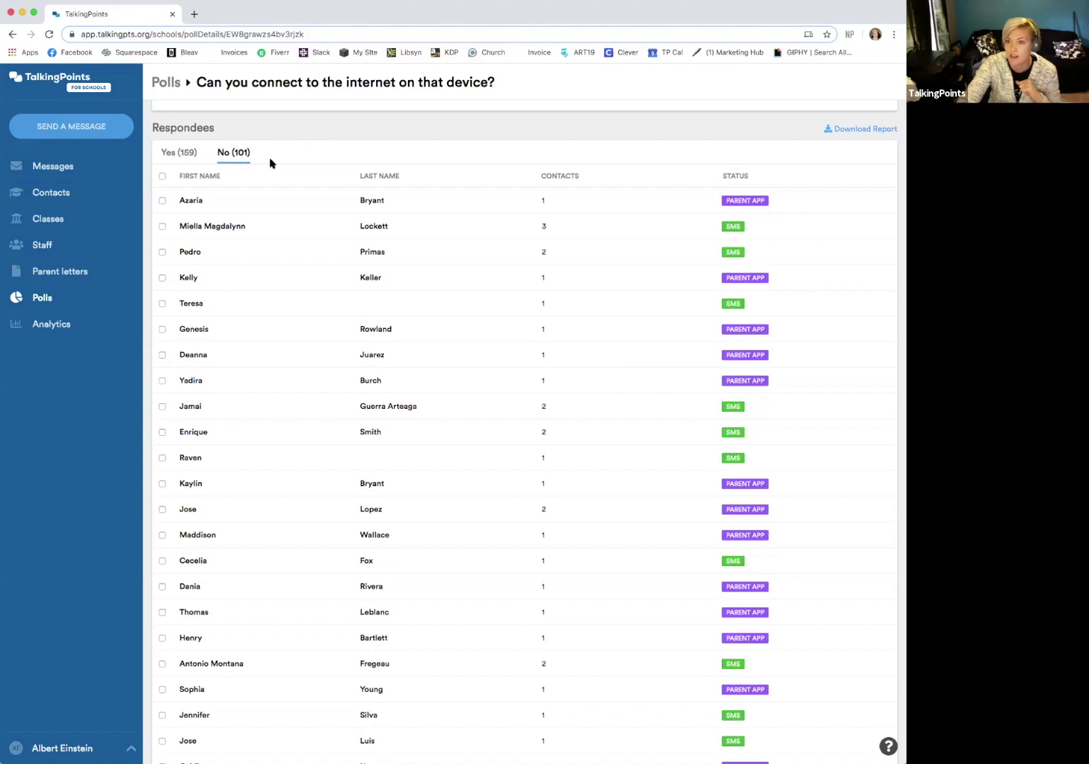
{"action": "left_click", "coordinate": [162, 176]}
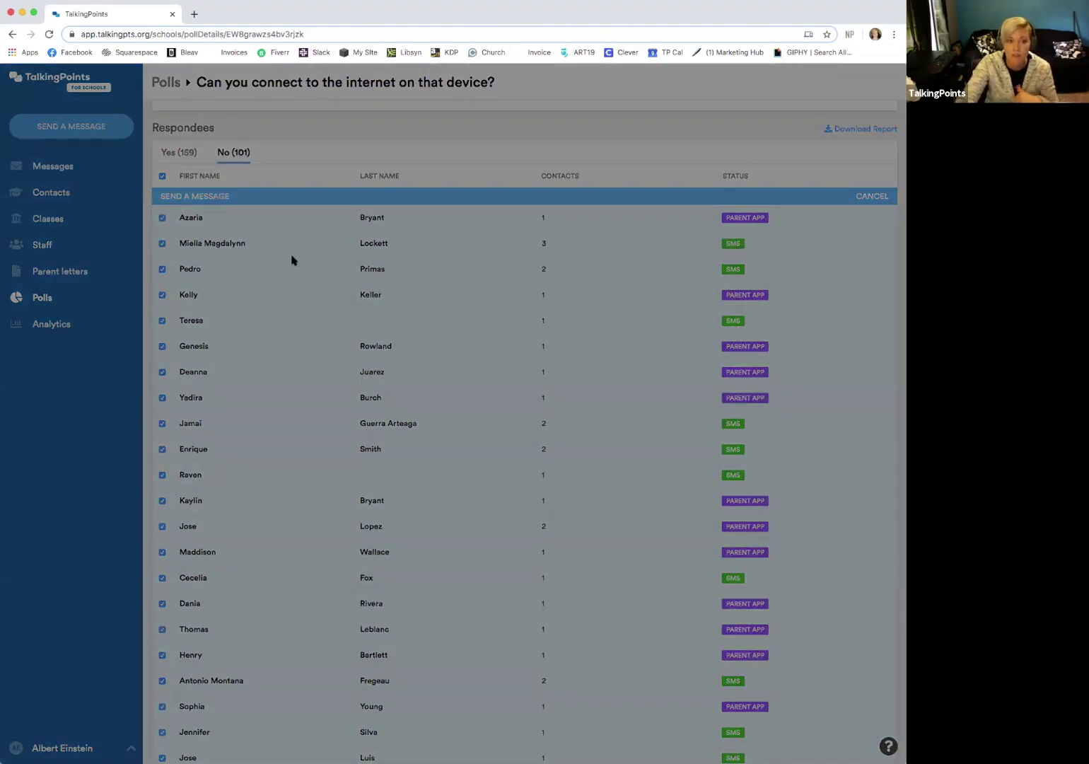
{"action": "scroll", "coordinate": [470, 290], "scroll_direction": "down", "scroll_amount": 4}
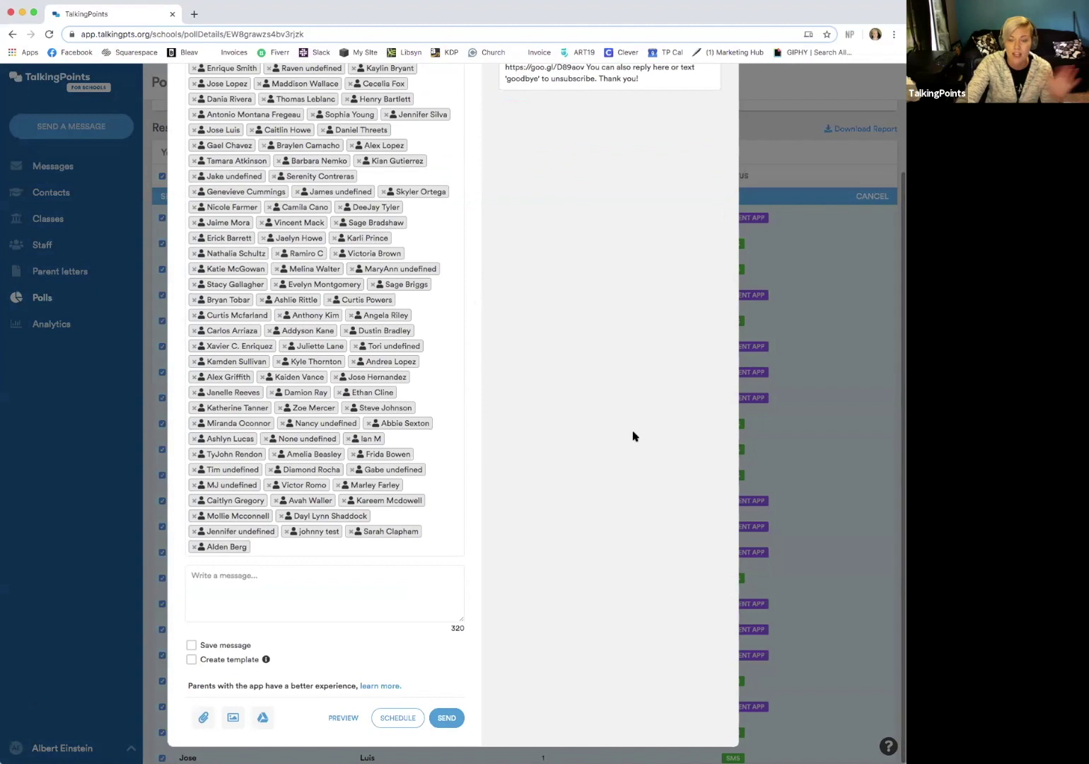
Step: Write the message "What resources do you need in order to be able to get work done from home?" to the selected respondees
{"action": "left_click", "coordinate": [382, 594]}
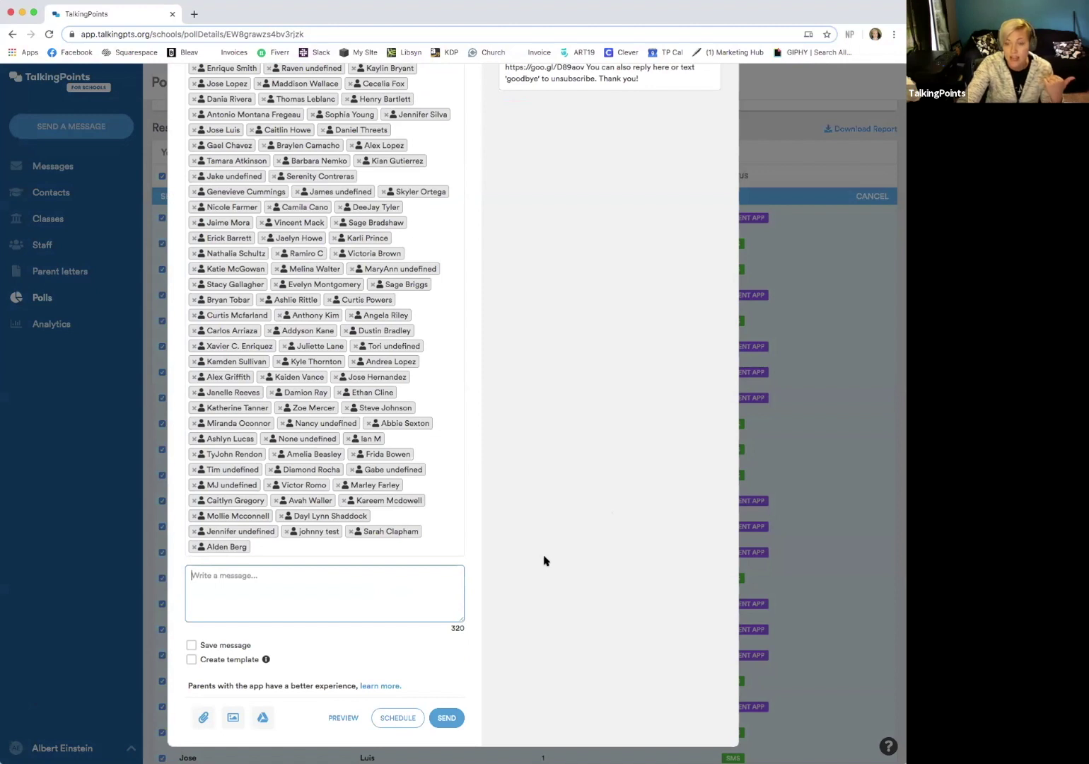
{"action": "type", "text": "What resources do you need in order to "}
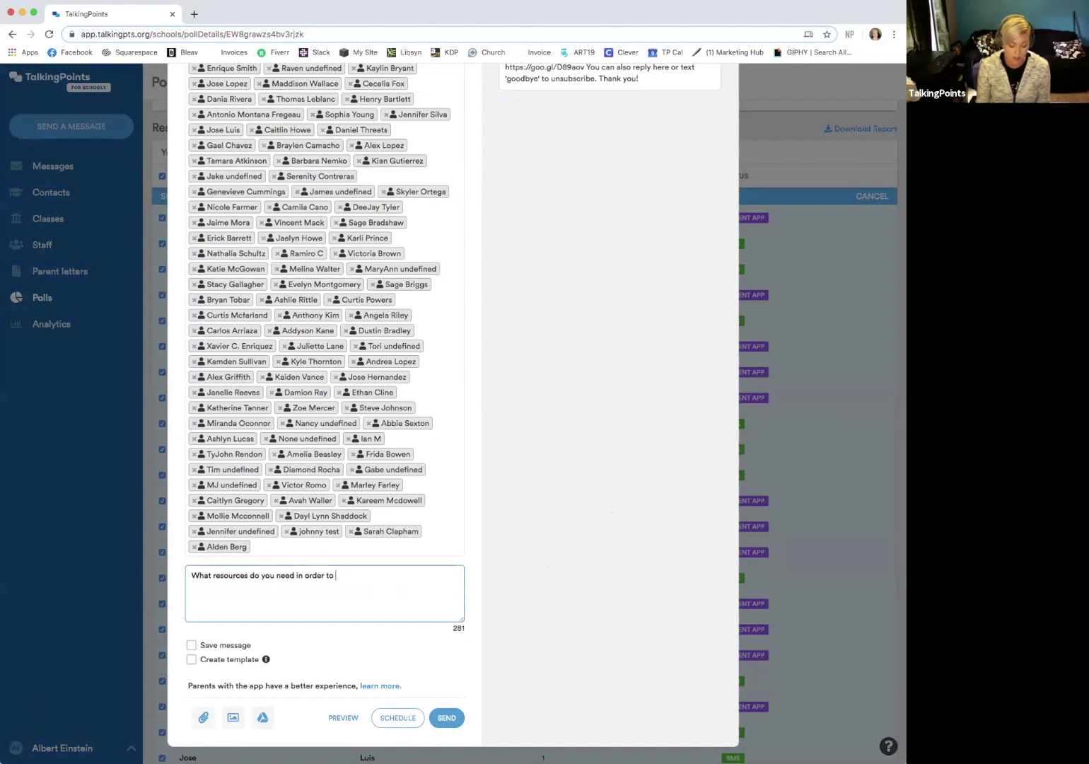
{"action": "type", "text": "be able to get"}
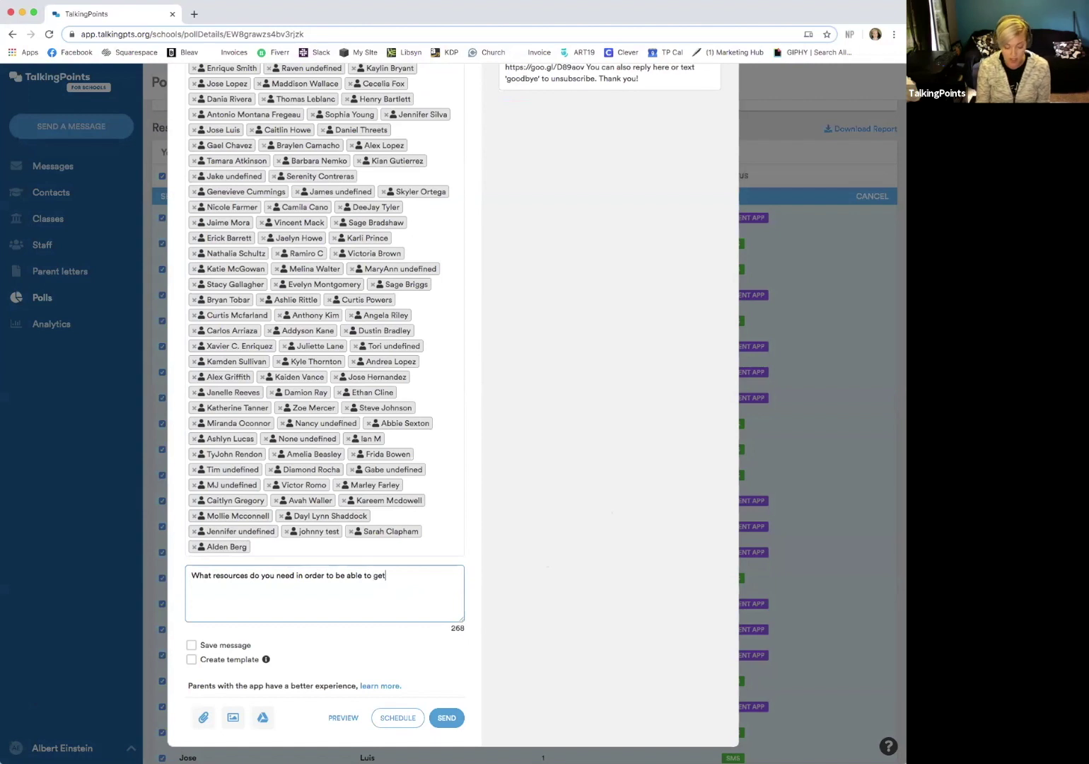
{"action": "type", "text": " work done from home?"}
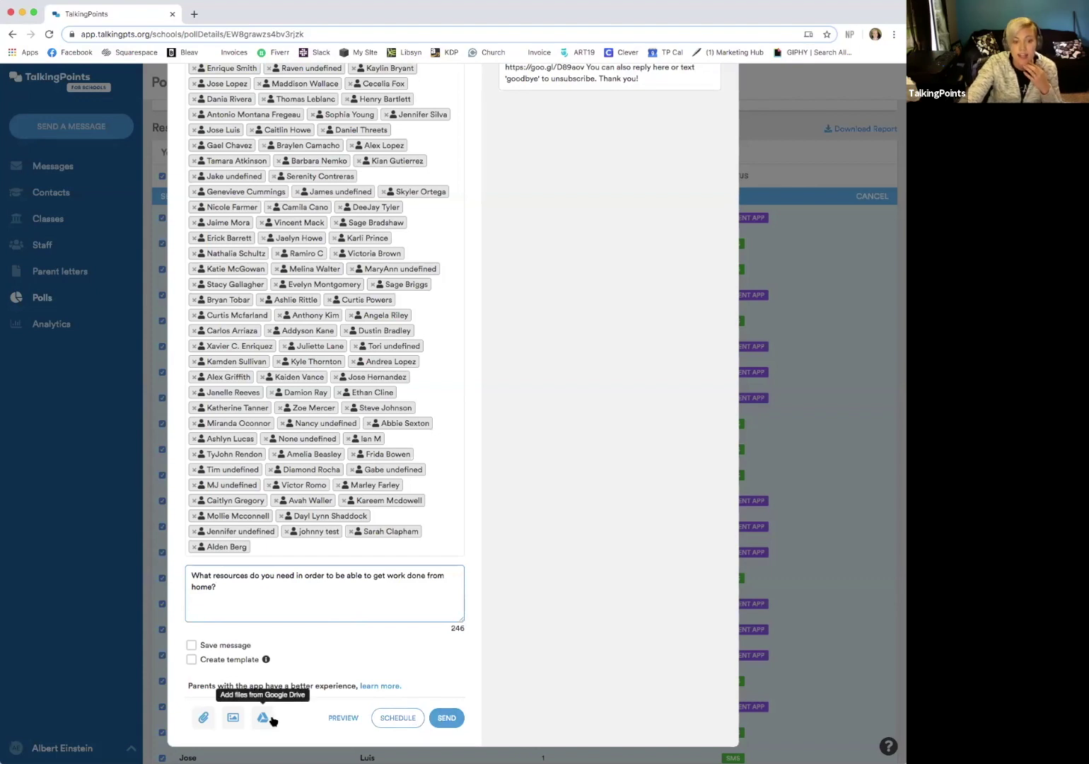
Step: Discard the message without sending it and deselect all the No respondees
{"action": "scroll", "coordinate": [643, 417], "scroll_direction": "up", "scroll_amount": 3}
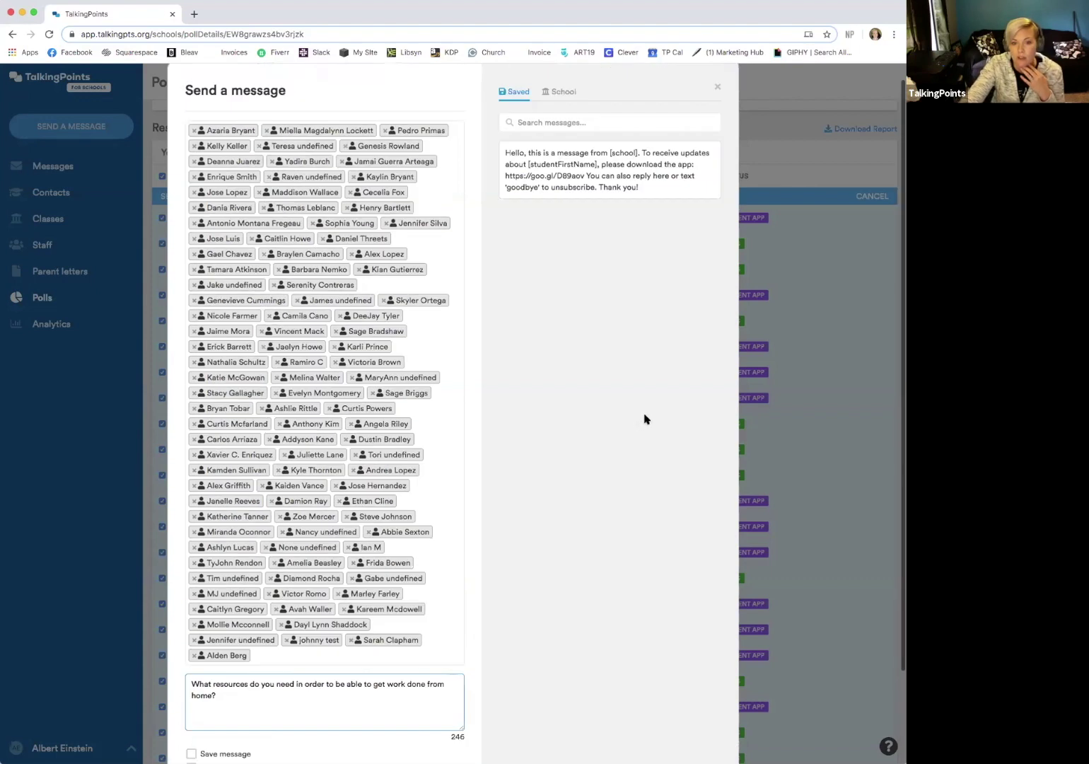
{"action": "scroll", "coordinate": [643, 410], "scroll_direction": "up", "scroll_amount": 1}
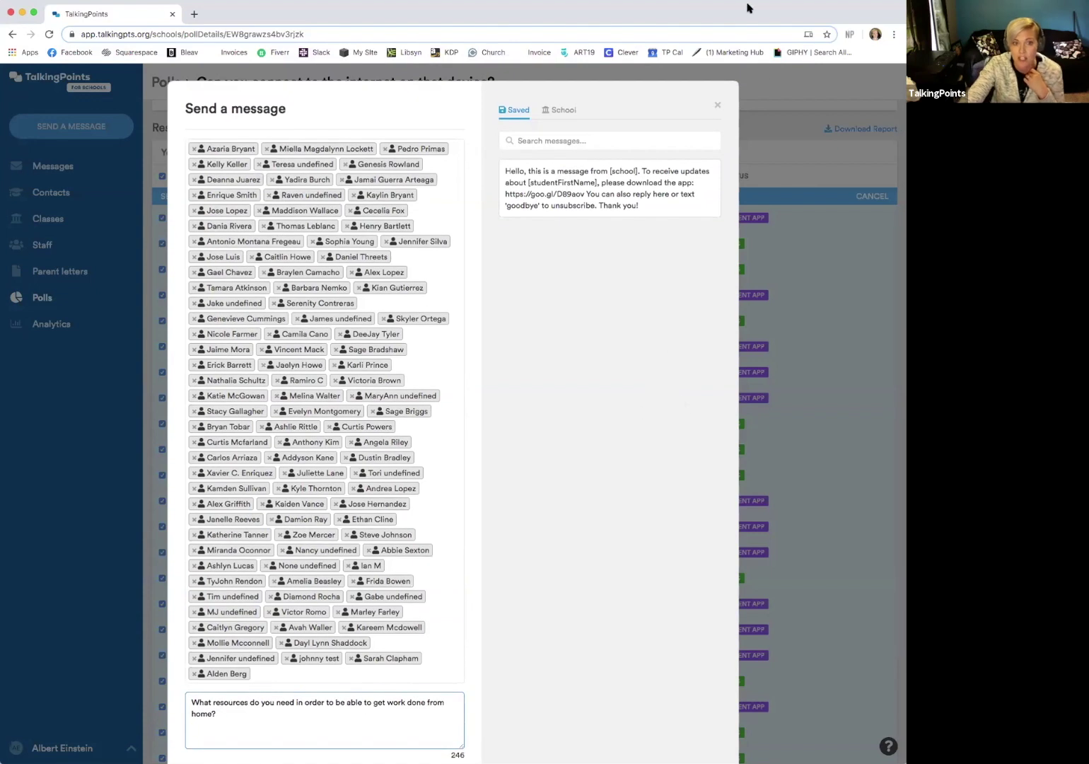
{"action": "left_click", "coordinate": [715, 105]}
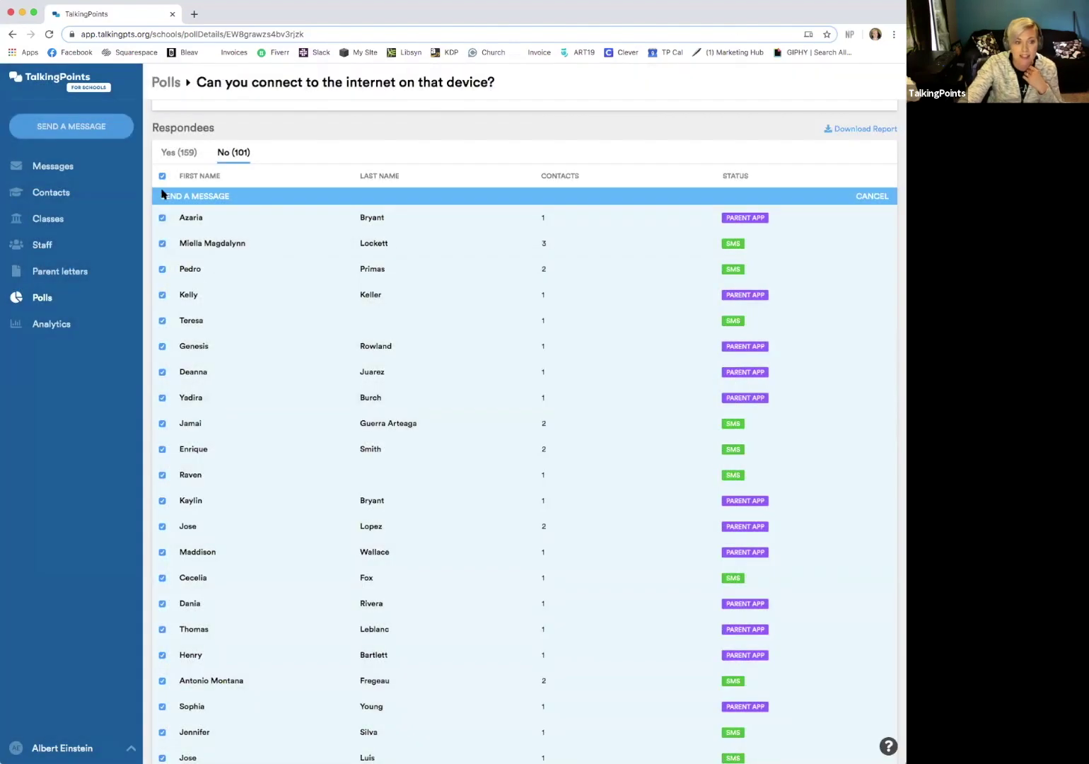
{"action": "left_click", "coordinate": [162, 176]}
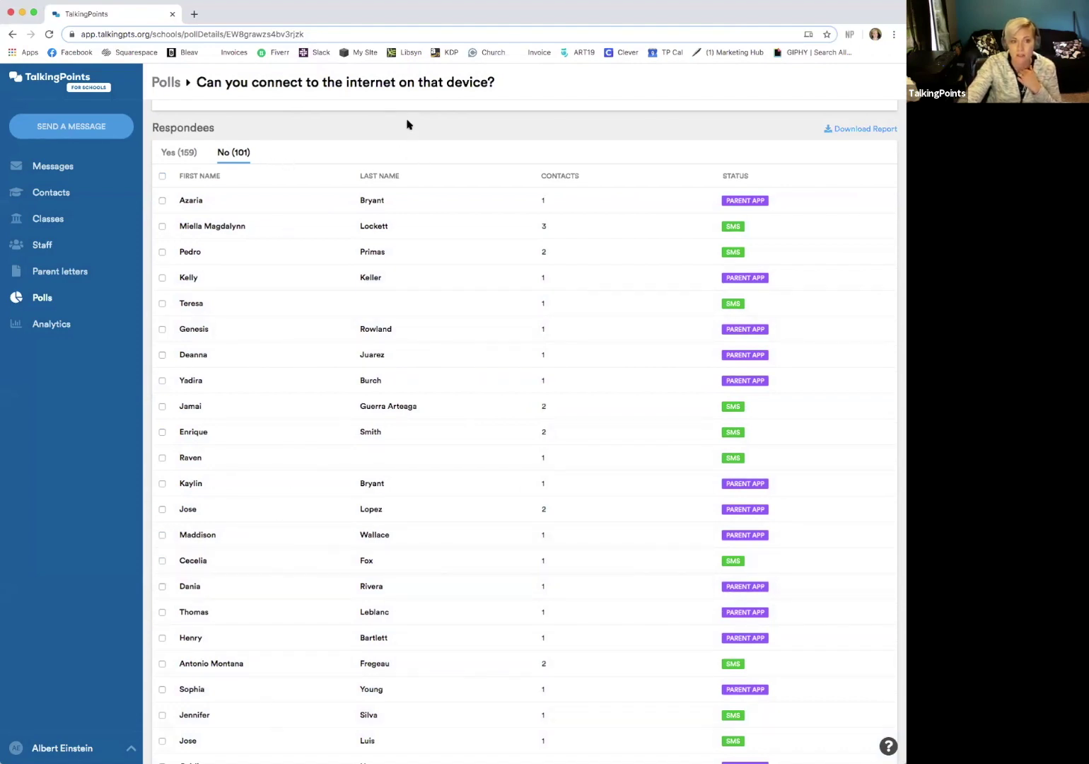
{"action": "scroll", "coordinate": [410, 137], "scroll_direction": "up", "scroll_amount": 3}
{"action": "scroll", "coordinate": [456, 147], "scroll_direction": "up", "scroll_amount": 1}
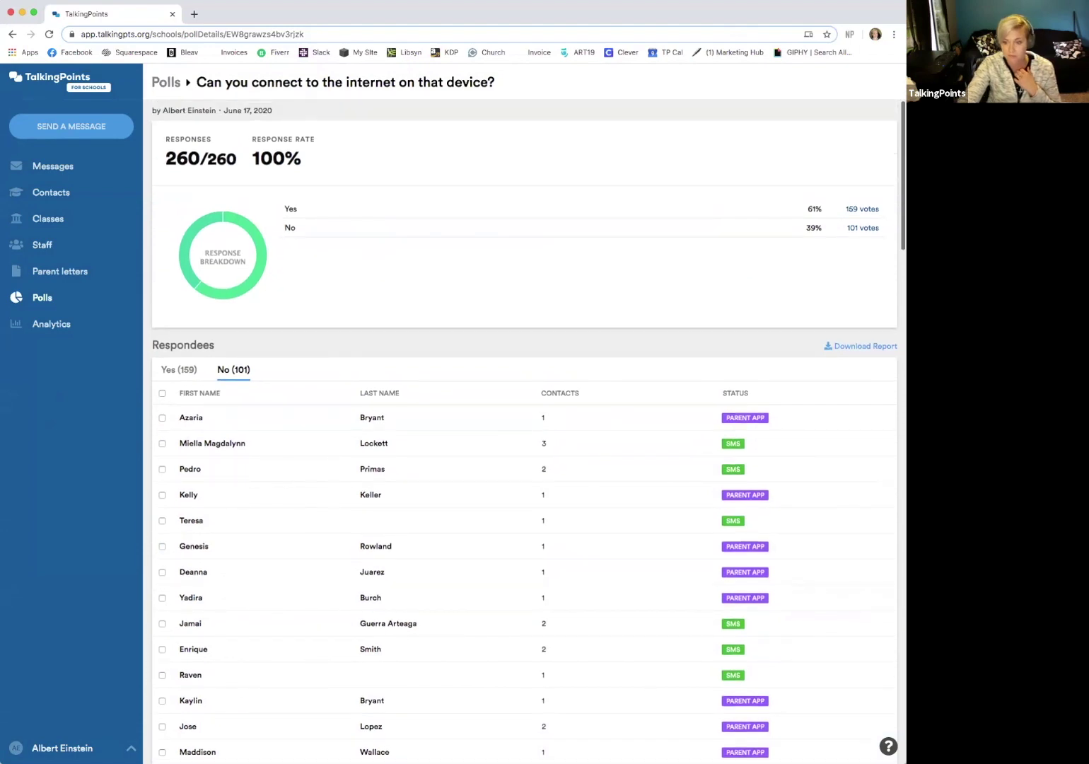